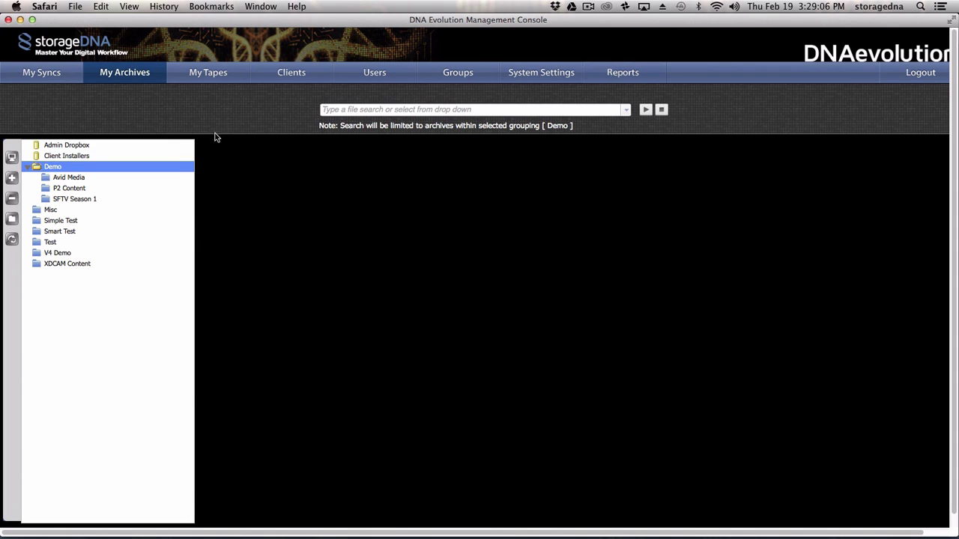
Open clip 0011RY-v from the V4 Demo archive and enlarge its detail window to show the cue point and metadata lists.
left_click(89, 200)
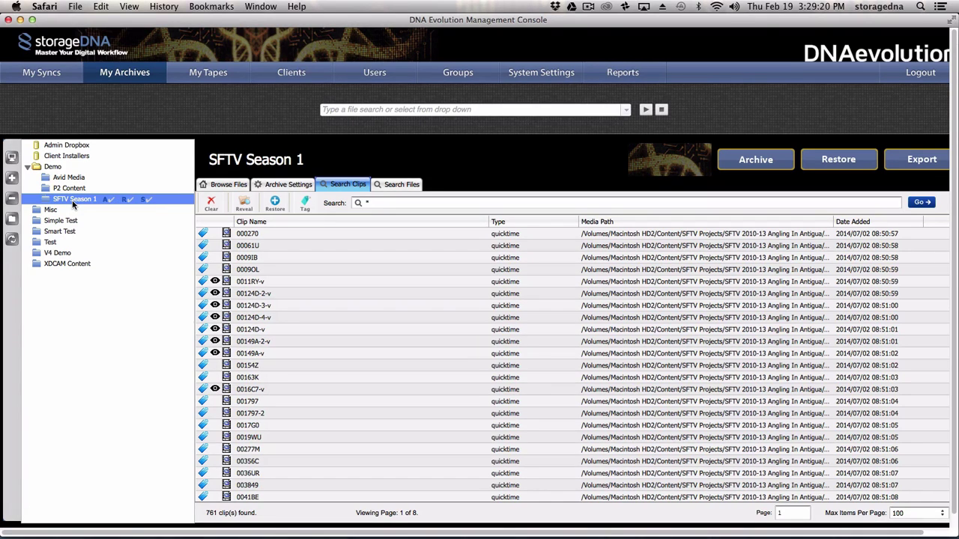
left_click(78, 254)
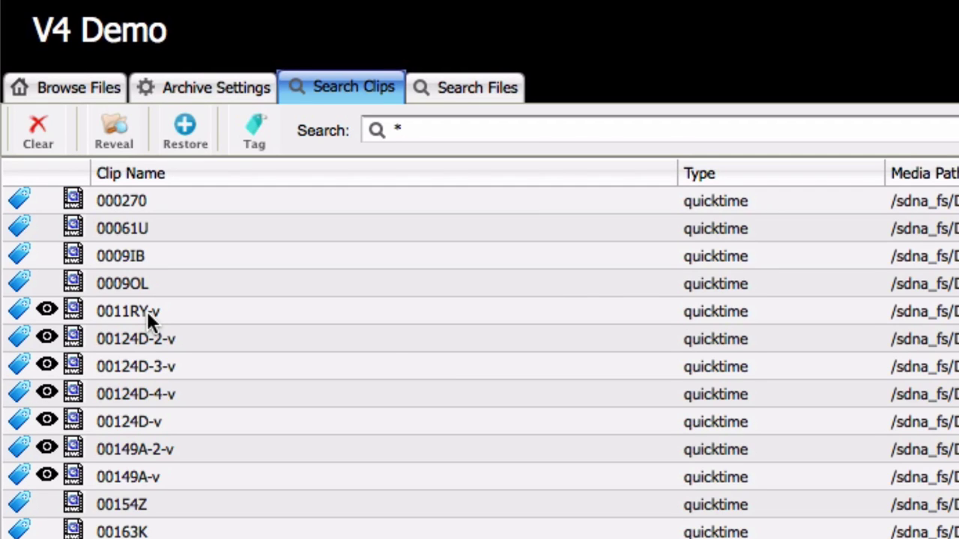
left_click(75, 316)
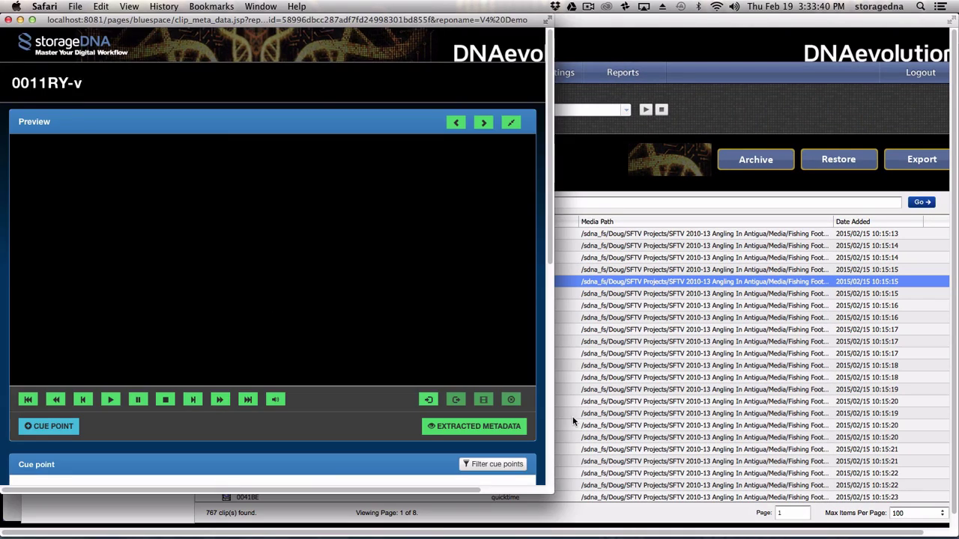
left_click_drag(552, 492, 920, 520)
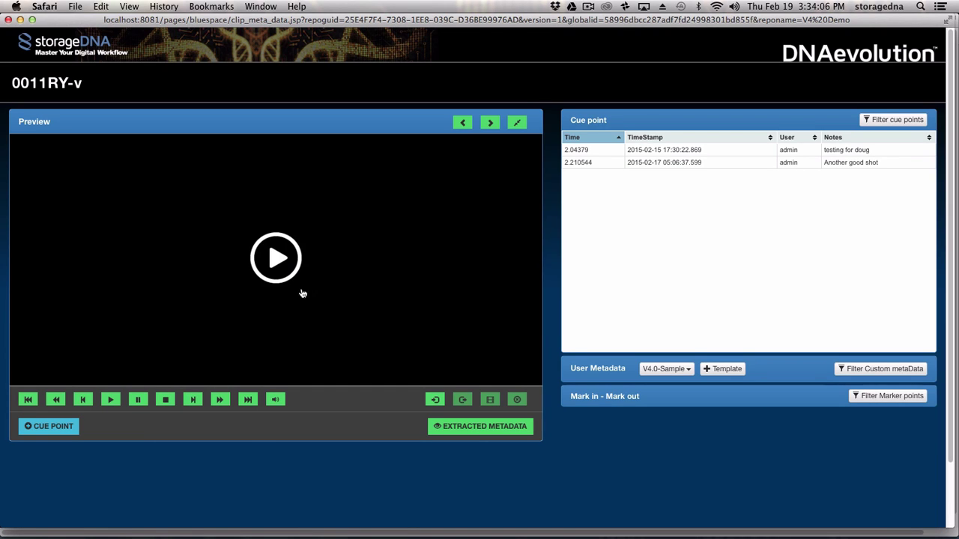
Play the clip preview and jump back and forth between the "testing for doug" and "Another good shot" cue points.
left_click(277, 259)
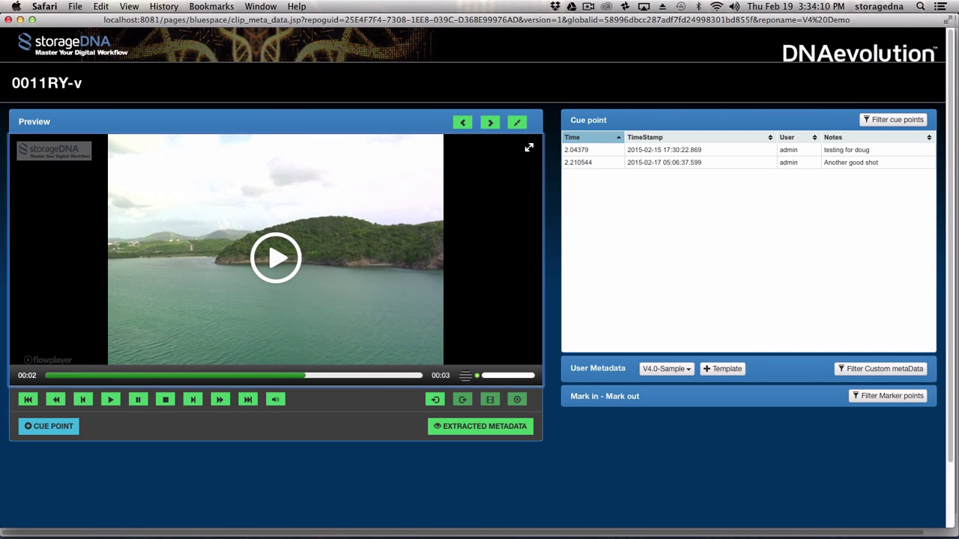
mouse_move(445, 257)
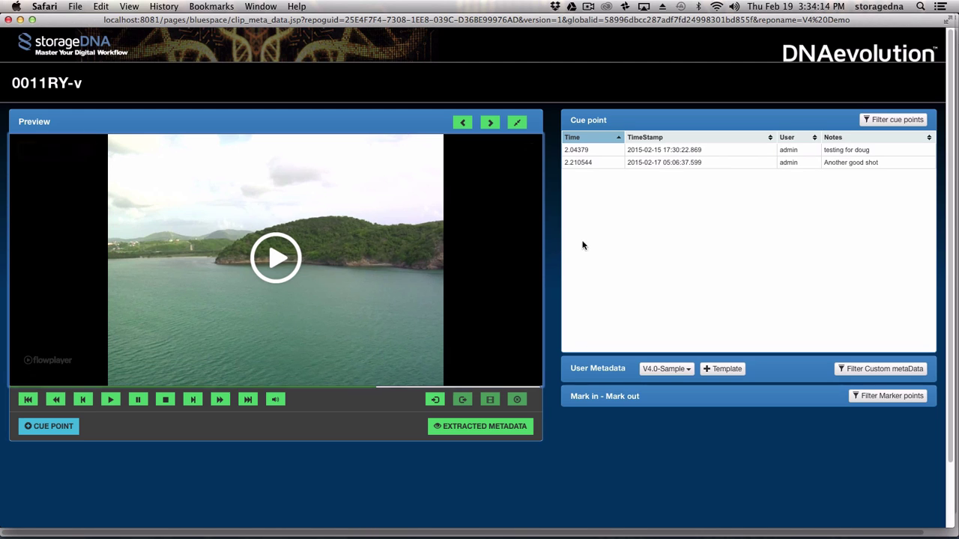
left_click(696, 153)
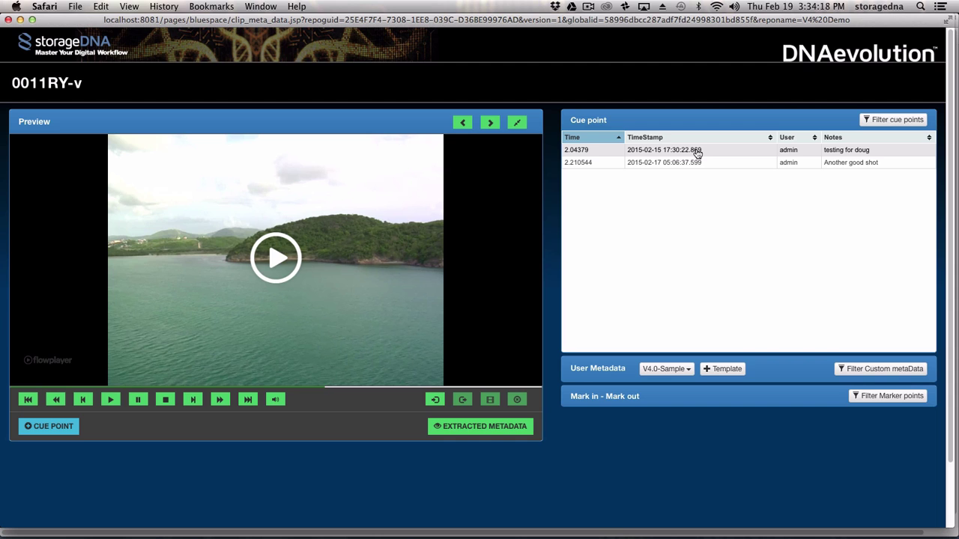
left_click(691, 161)
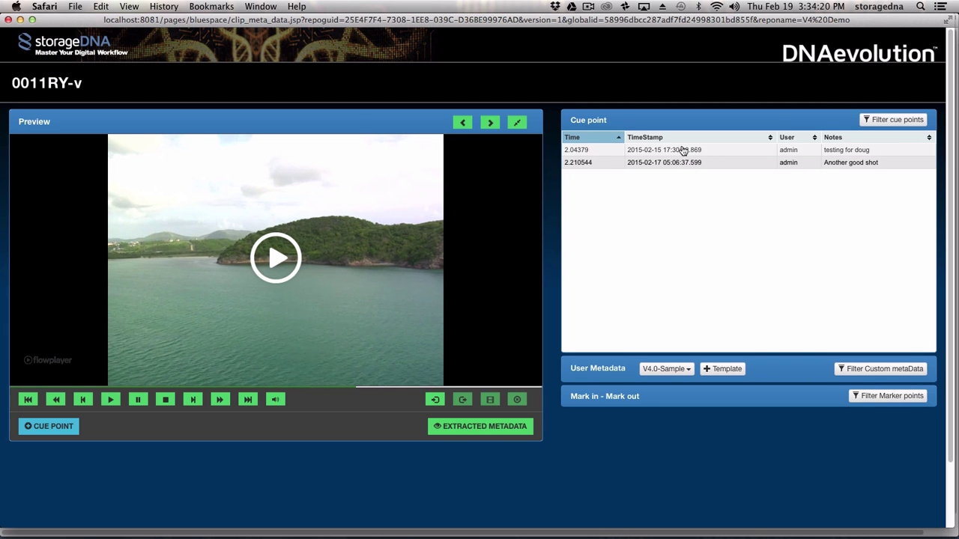
left_click(683, 150)
left_click(684, 161)
left_click(681, 152)
left_click(691, 162)
left_click(689, 150)
left_click(689, 161)
left_click(692, 152)
left_click(695, 161)
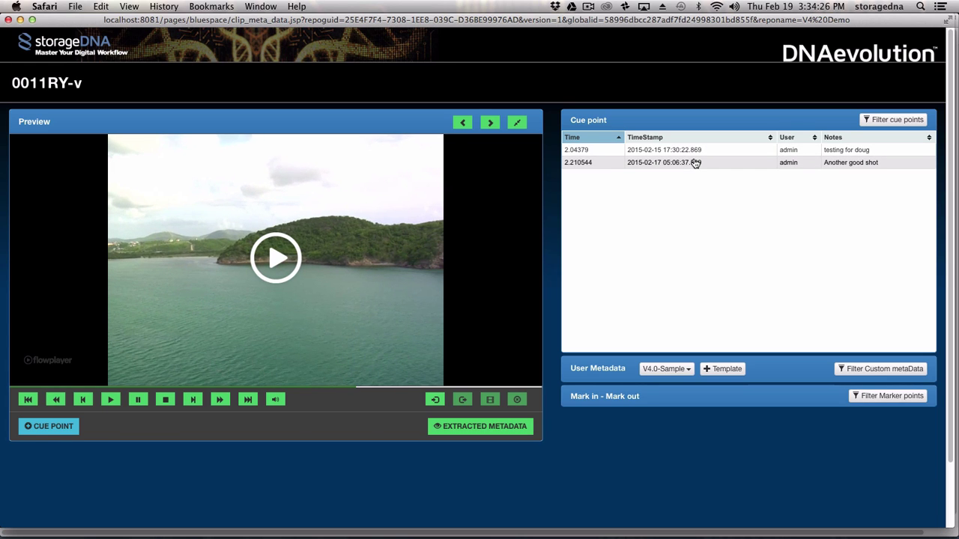
Resume the preview and try to add a cue point at about 3.1 seconds with the note "Best".
left_click(276, 268)
left_click(50, 426)
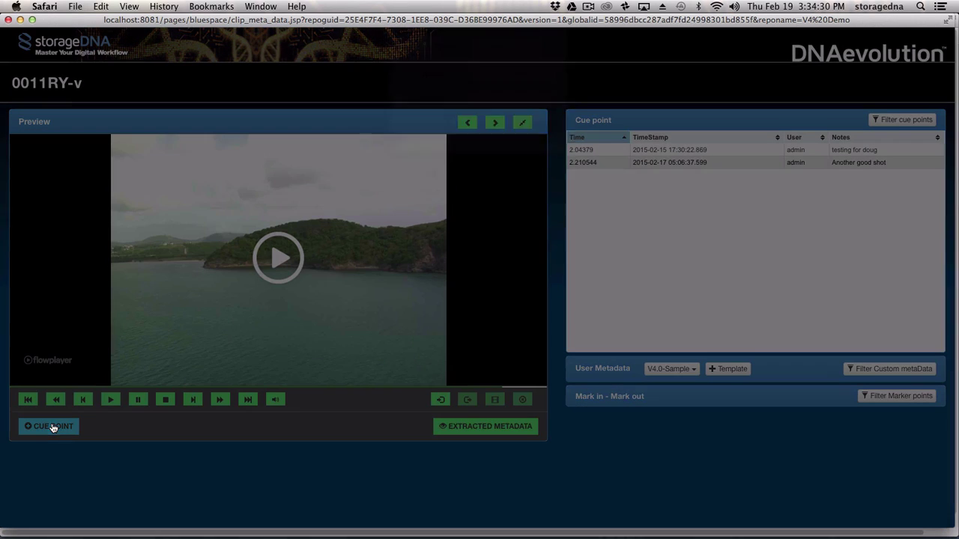
left_click(503, 110)
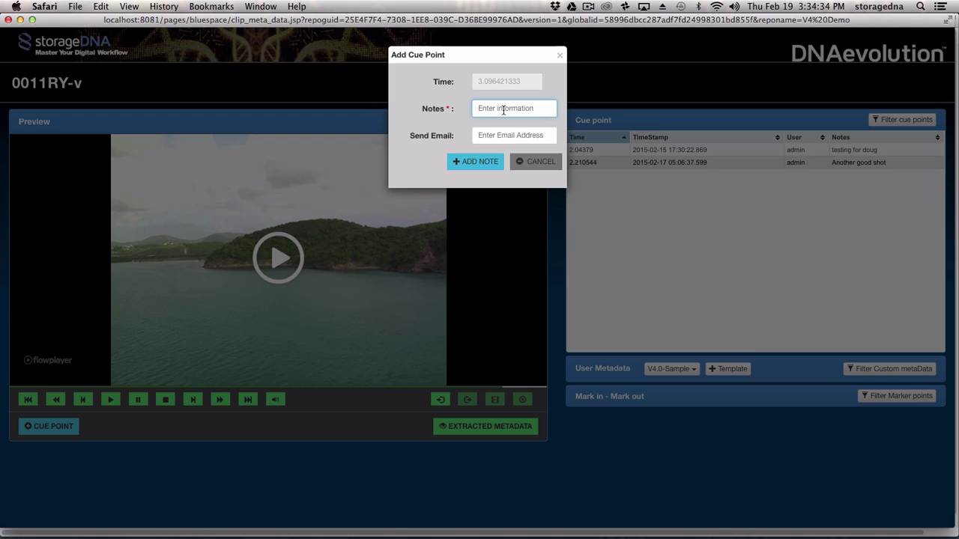
type("Best")
left_click(479, 161)
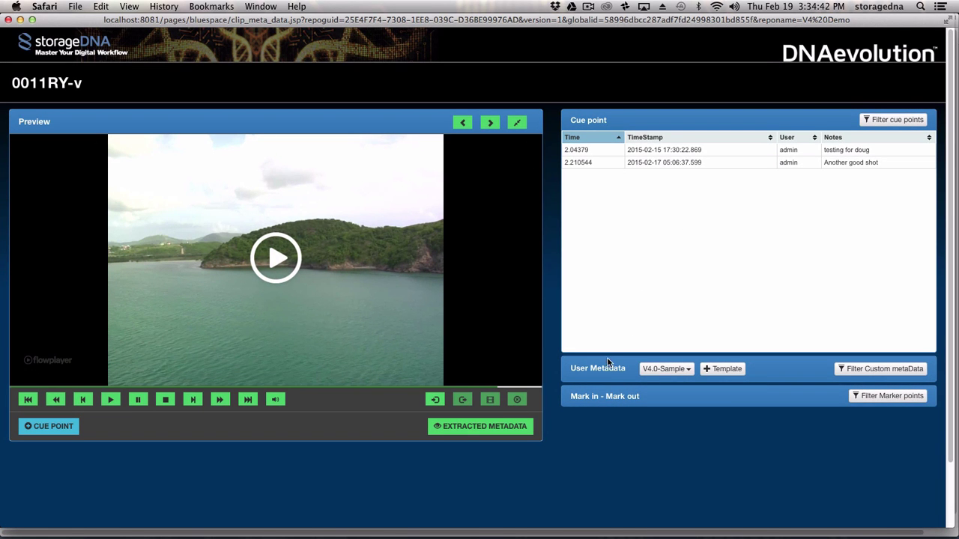
Show the clip's mark in and mark out list and load the "Best section" marked range in the preview.
left_click(605, 398)
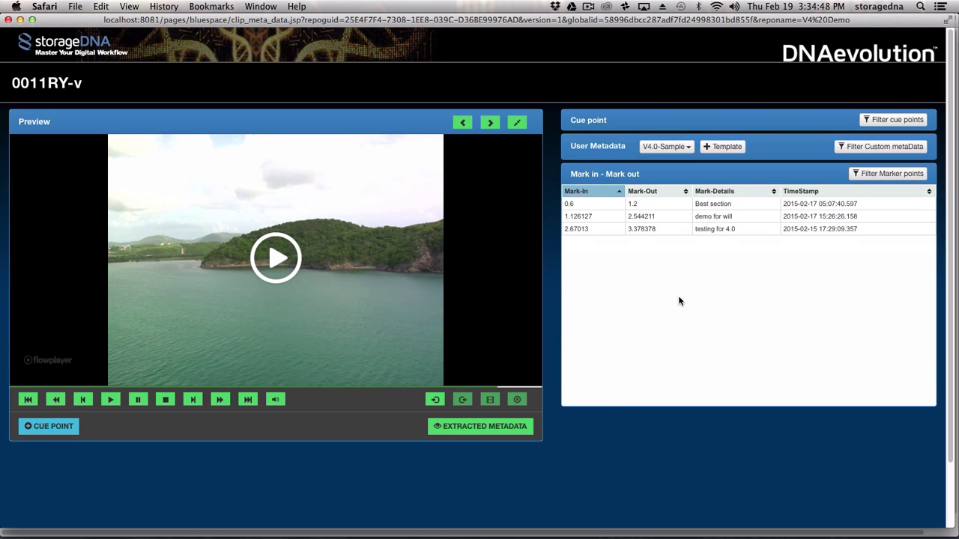
left_click(656, 206)
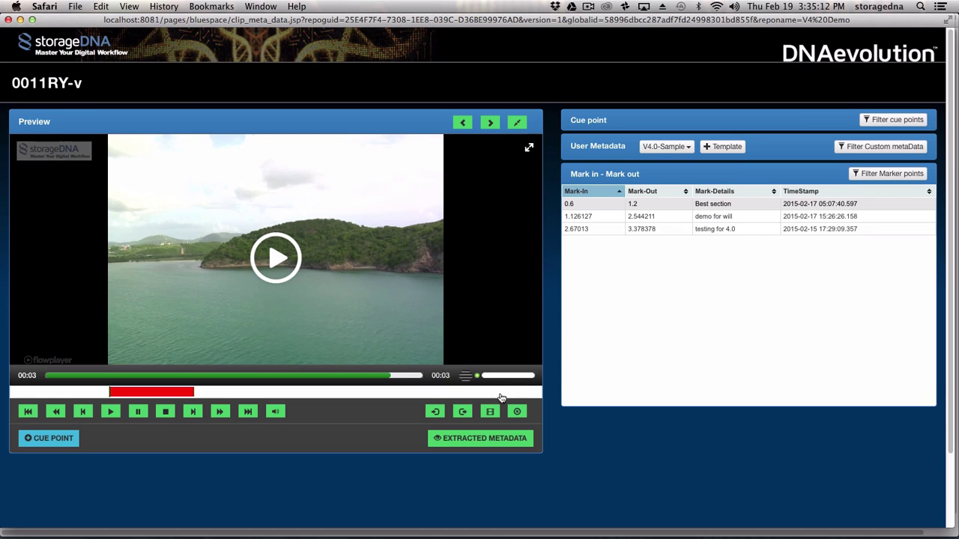
Open the clip's extracted metadata and look through the whole list of names and values.
left_click(456, 442)
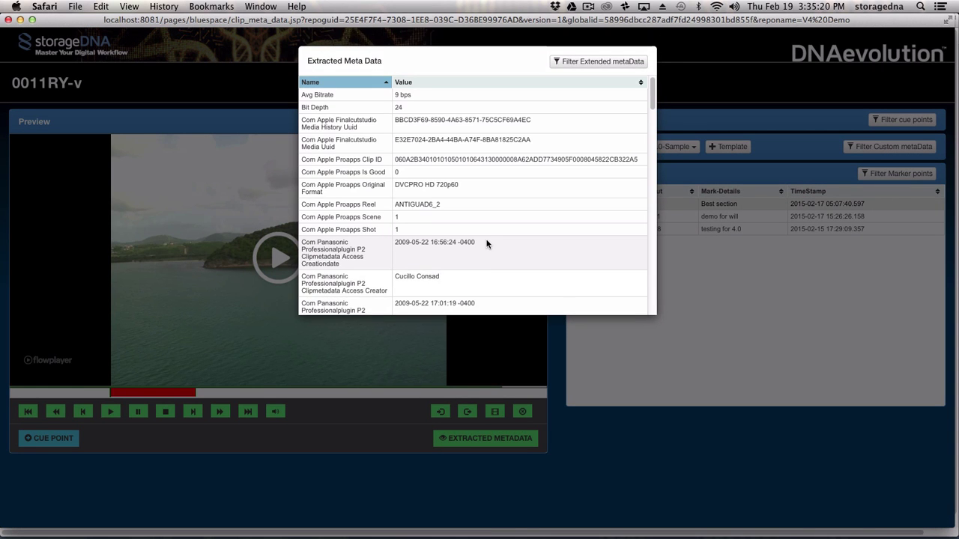
scroll(485, 241, "down", 3)
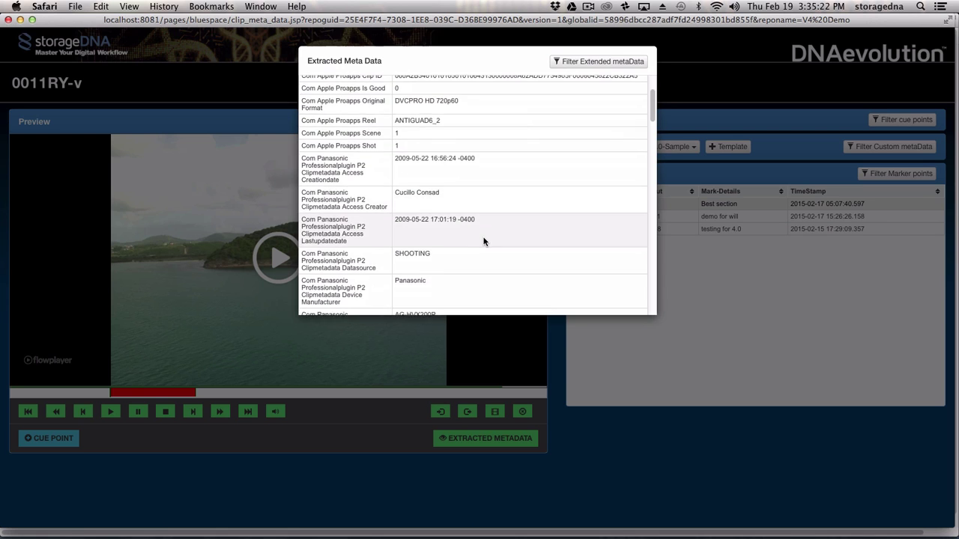
scroll(483, 241, "down", 10)
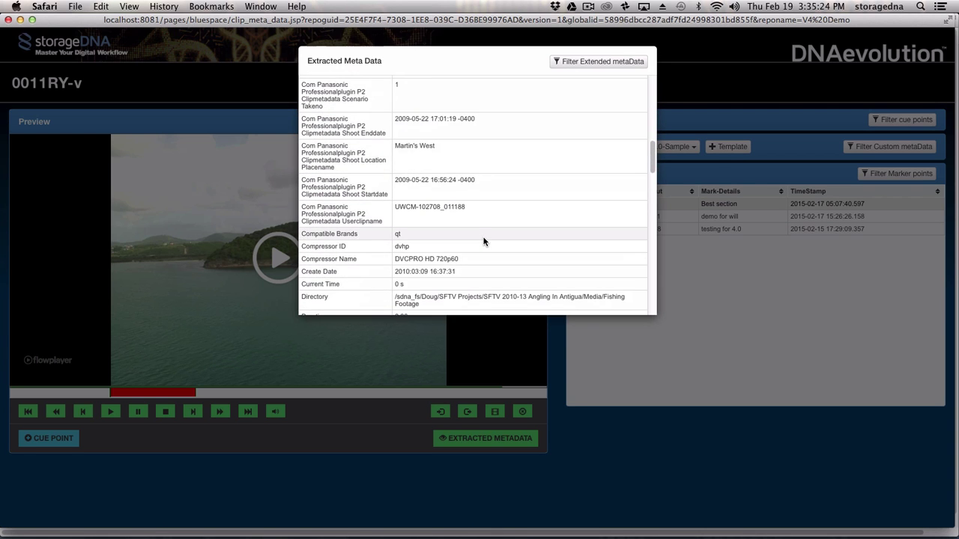
scroll(484, 241, "down", 10)
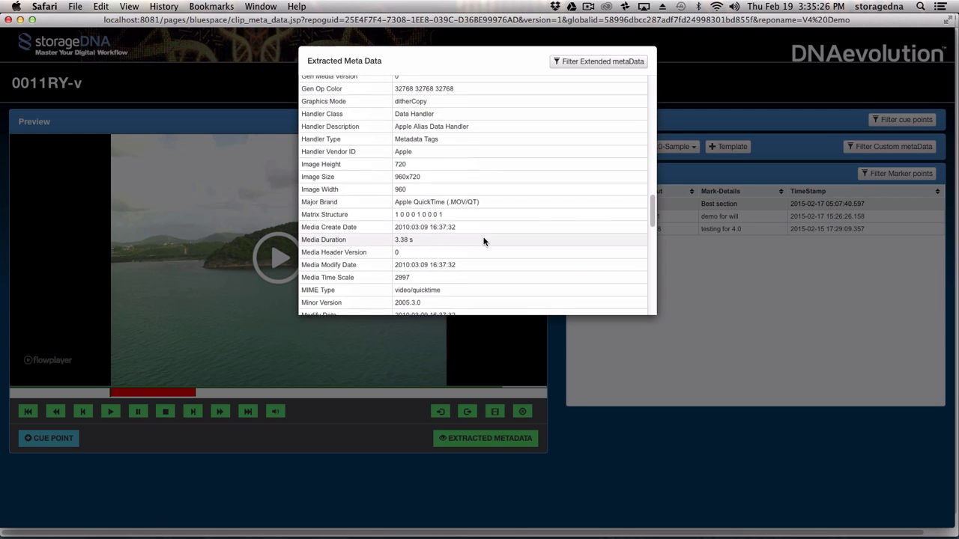
scroll(484, 241, "down", 10)
scroll(483, 241, "up", 4)
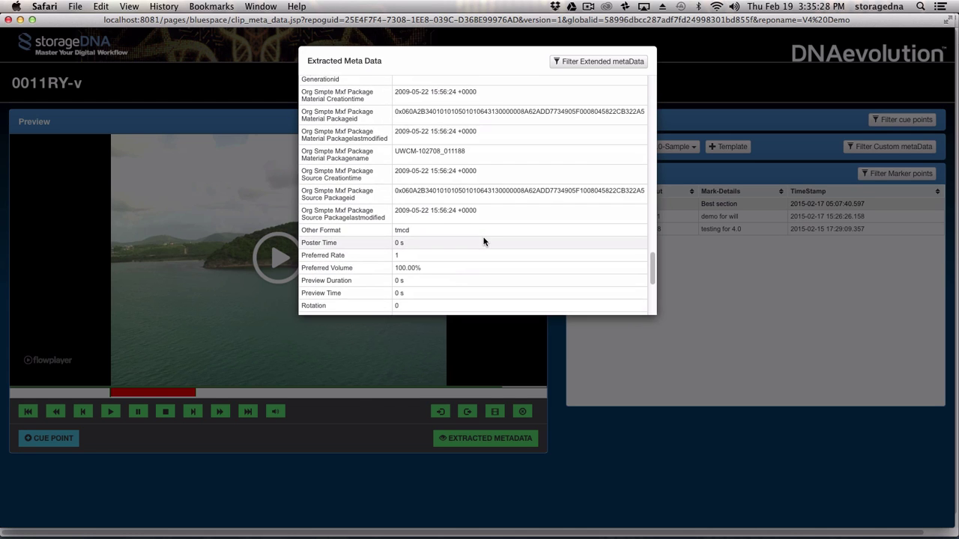
scroll(484, 241, "up", 15)
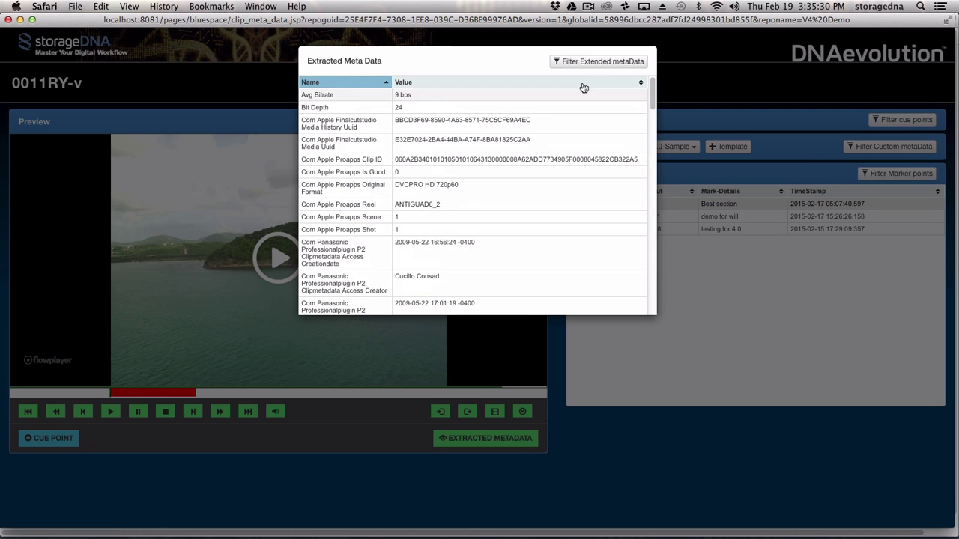
Filter the extracted metadata by the first three letters of the clip creator's name, and close the metadata list.
left_click(581, 64)
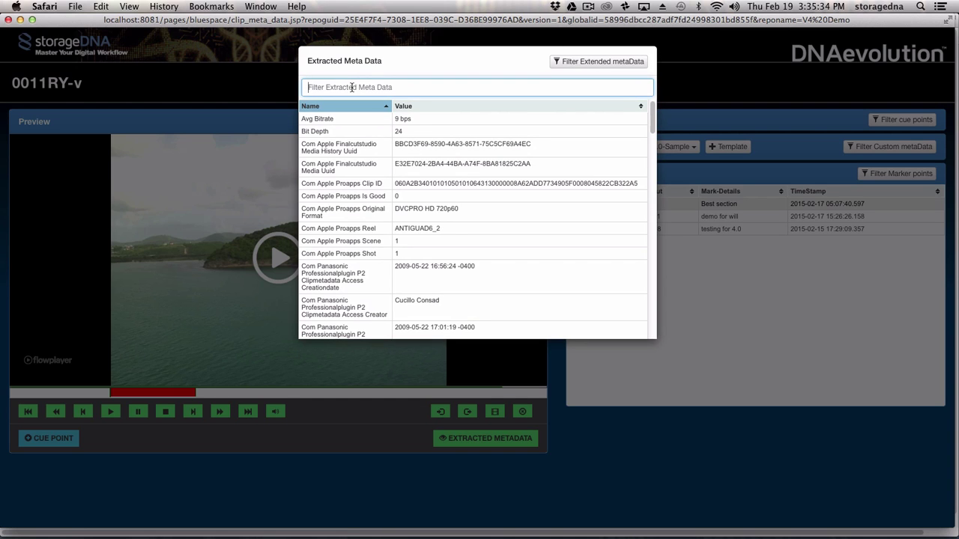
type("cuc")
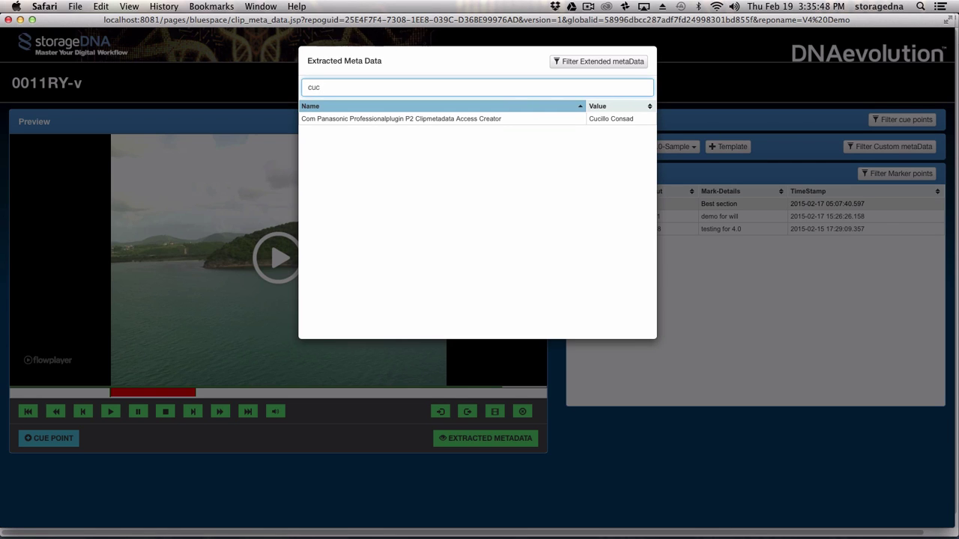
left_click(245, 97)
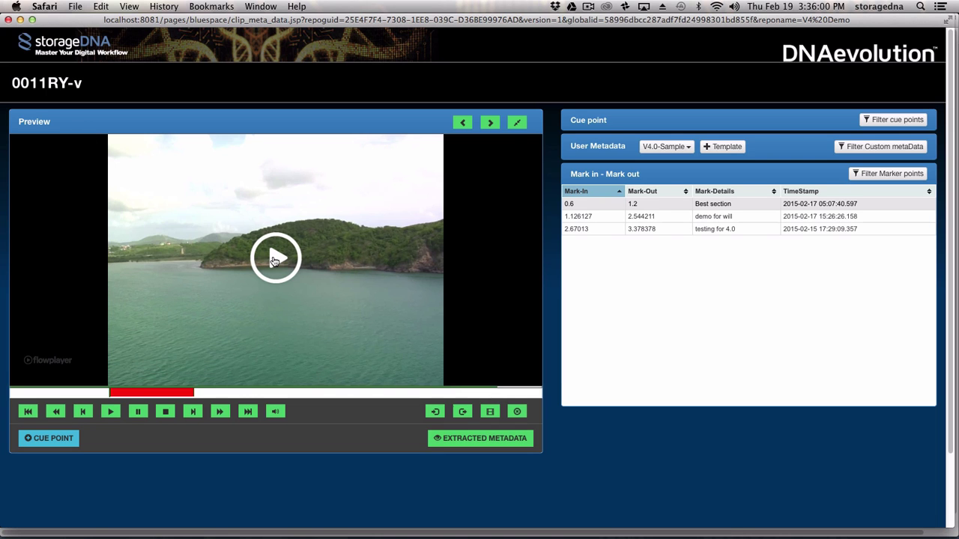
mouse_move(286, 261)
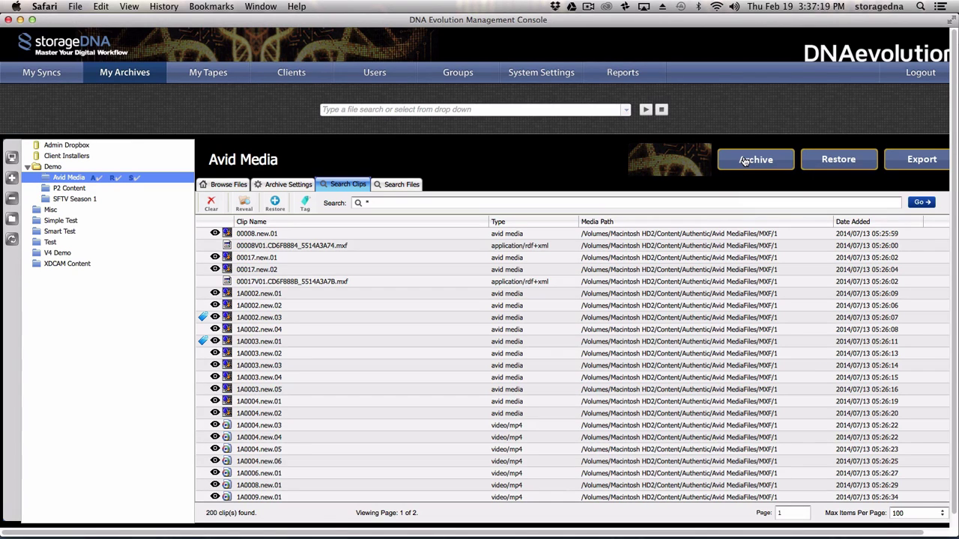
Open the Avid Media archive console and start a new archive ticket with the AVB - Avid Project Files configuration.
left_click(745, 161)
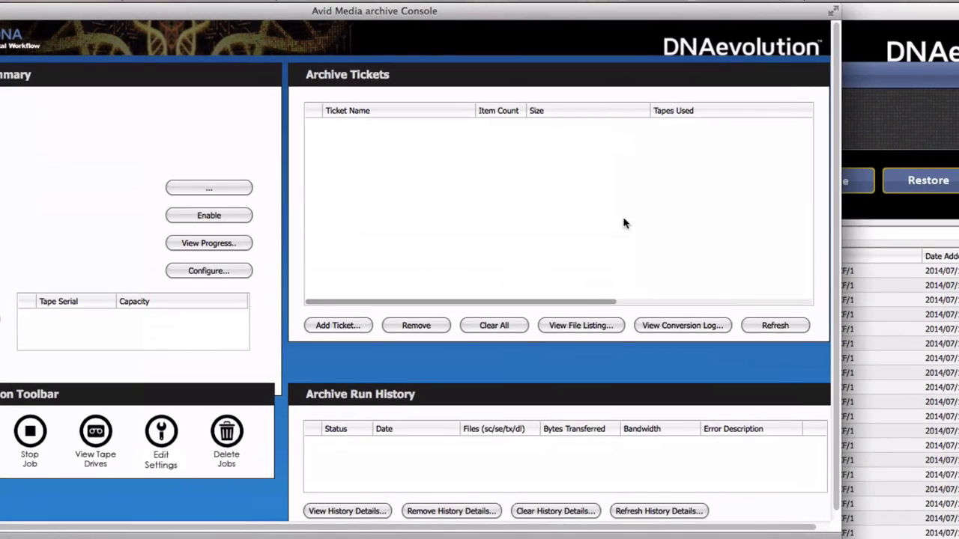
left_click_drag(358, 9, 451, 9)
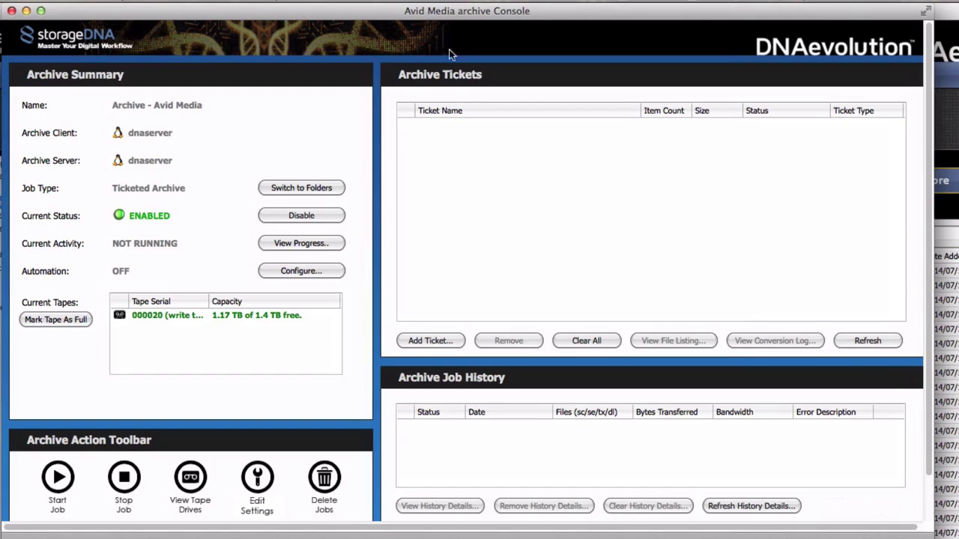
left_click(444, 343)
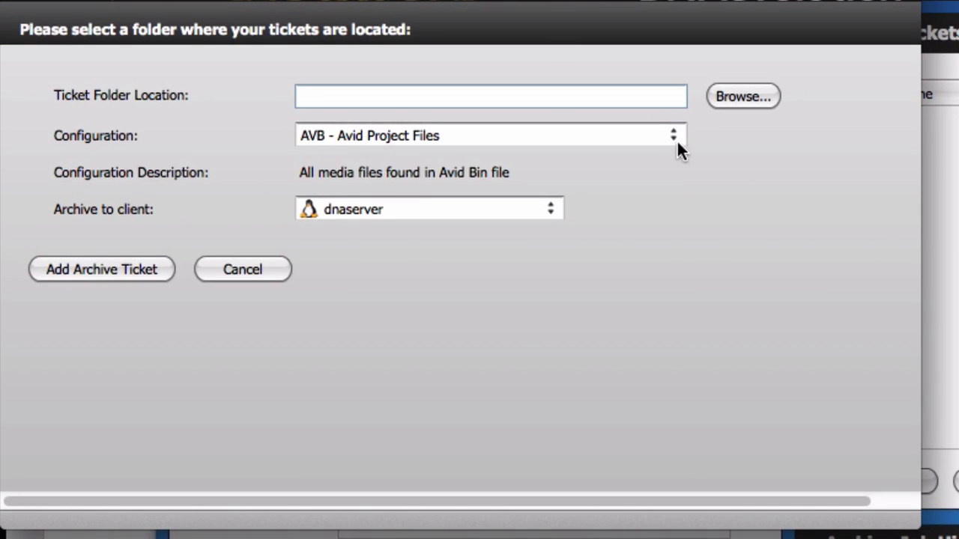
left_click(674, 136)
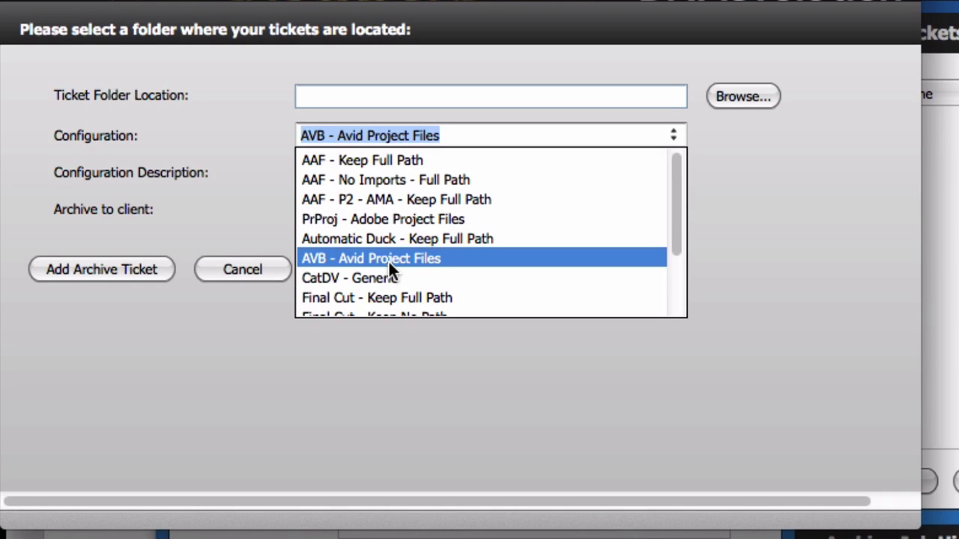
left_click(389, 260)
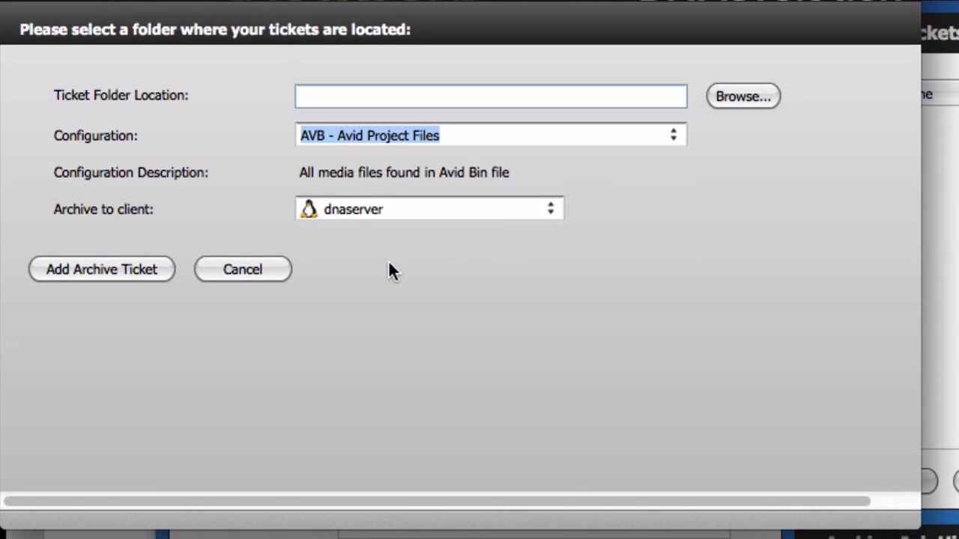
Set the ticket folder location to the DRD11_Manchester folder under Avid-Adobe-Projects/Avid and add the archive ticket.
left_click(753, 95)
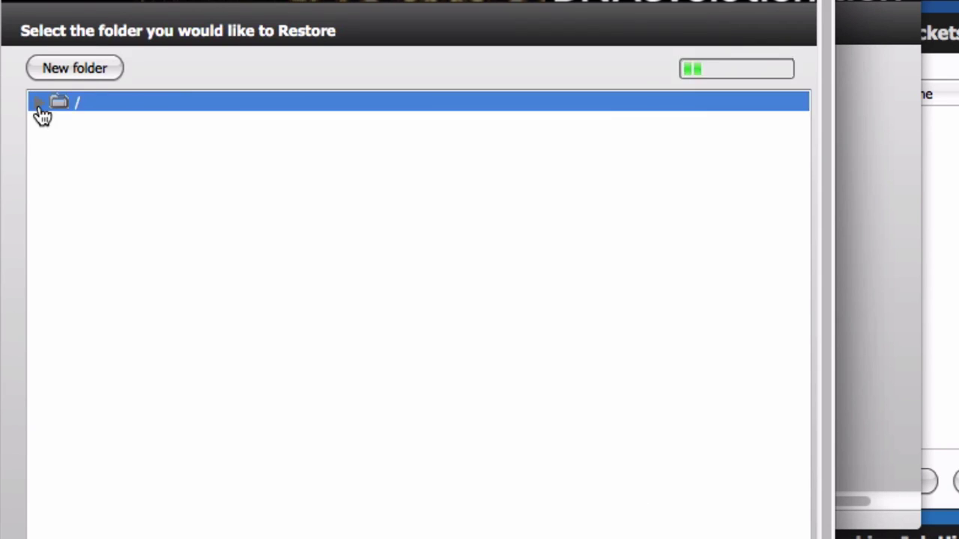
left_click(53, 202)
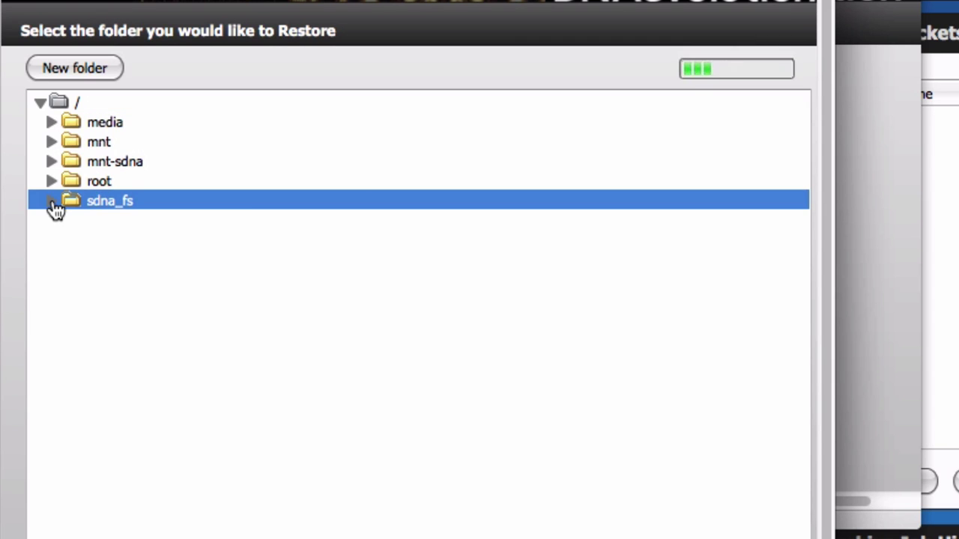
left_click(66, 262)
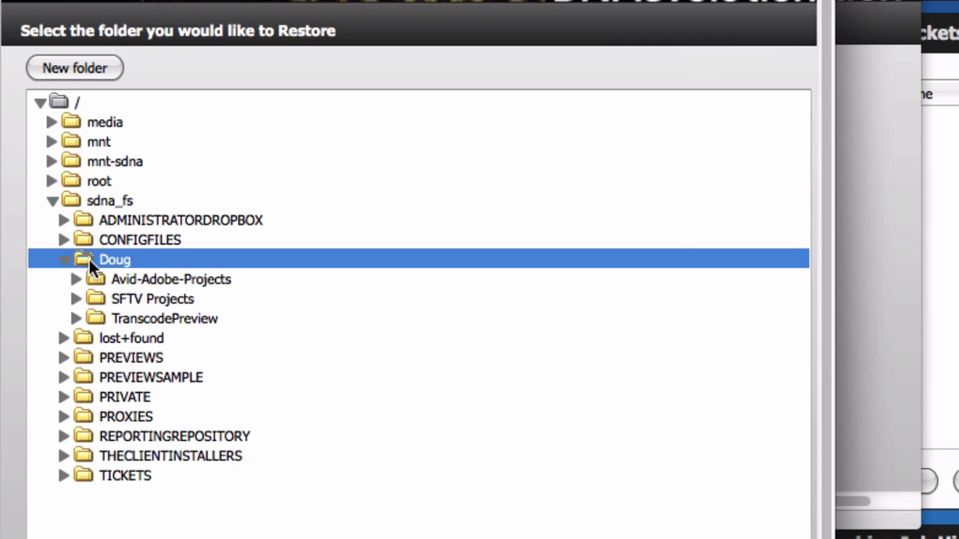
left_click(77, 301)
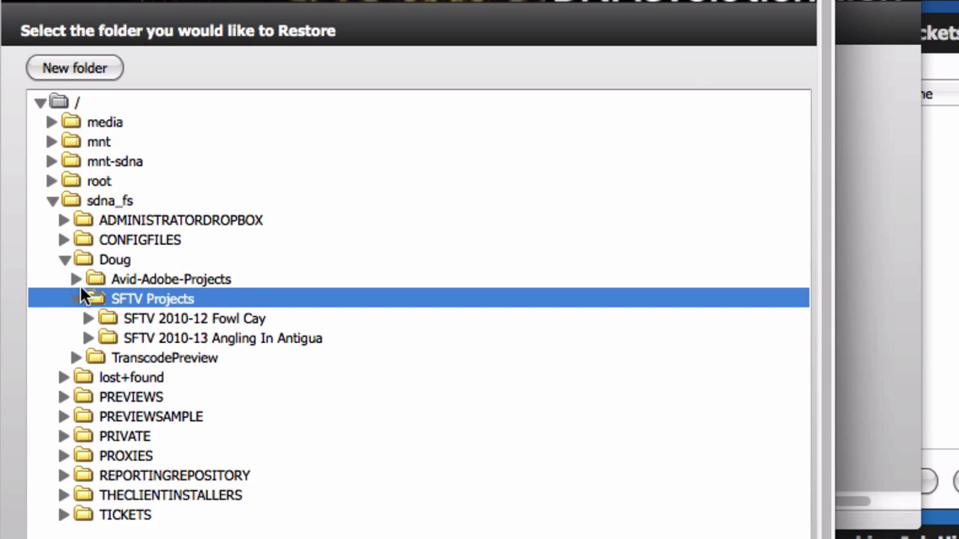
left_click(77, 280)
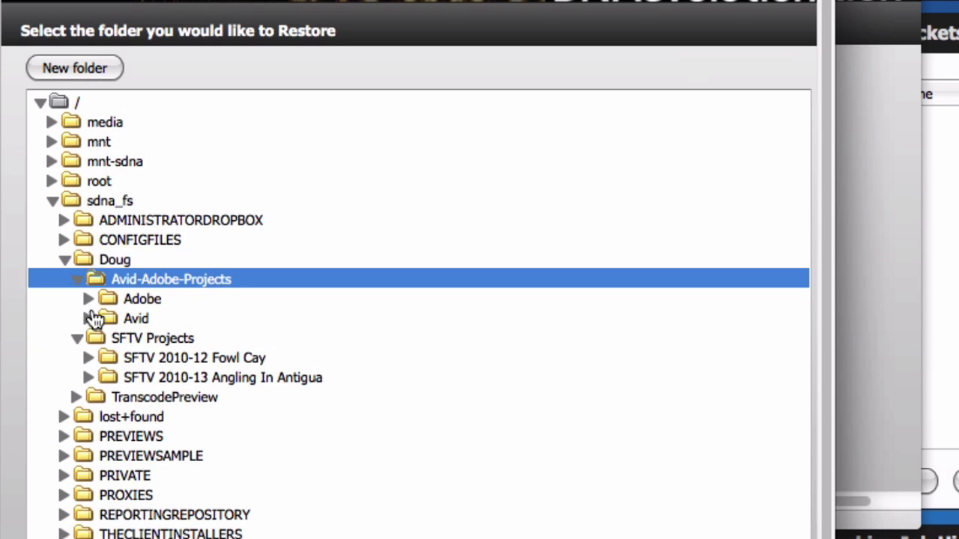
left_click(93, 319)
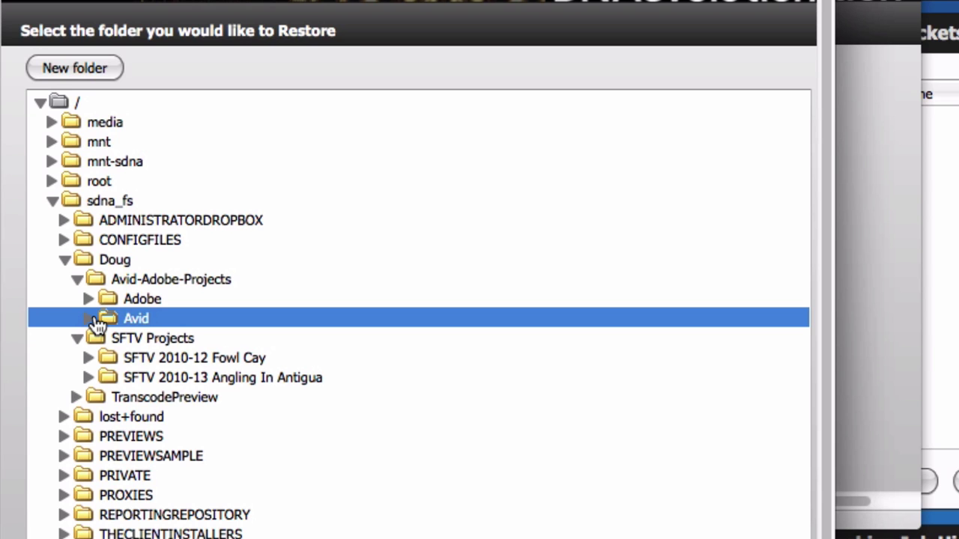
left_click(94, 320)
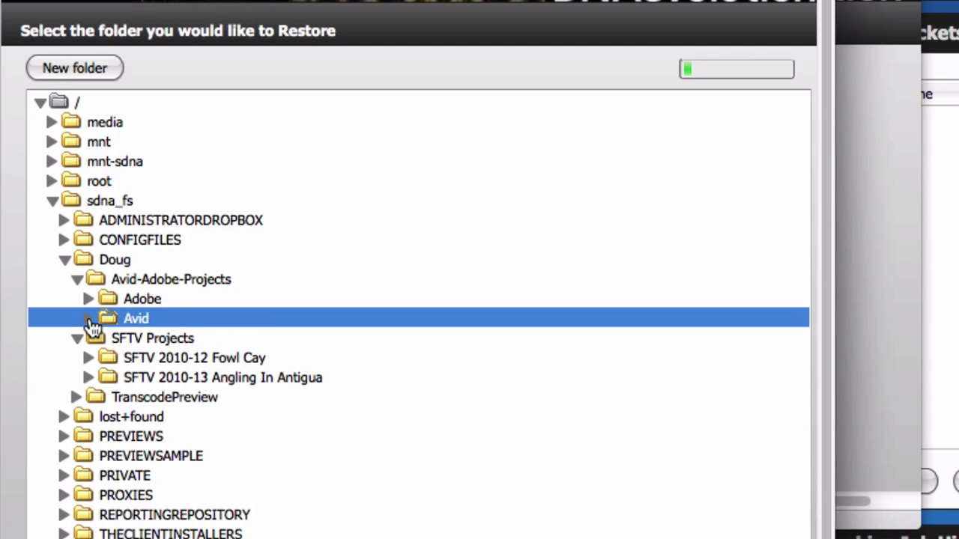
left_click(126, 338)
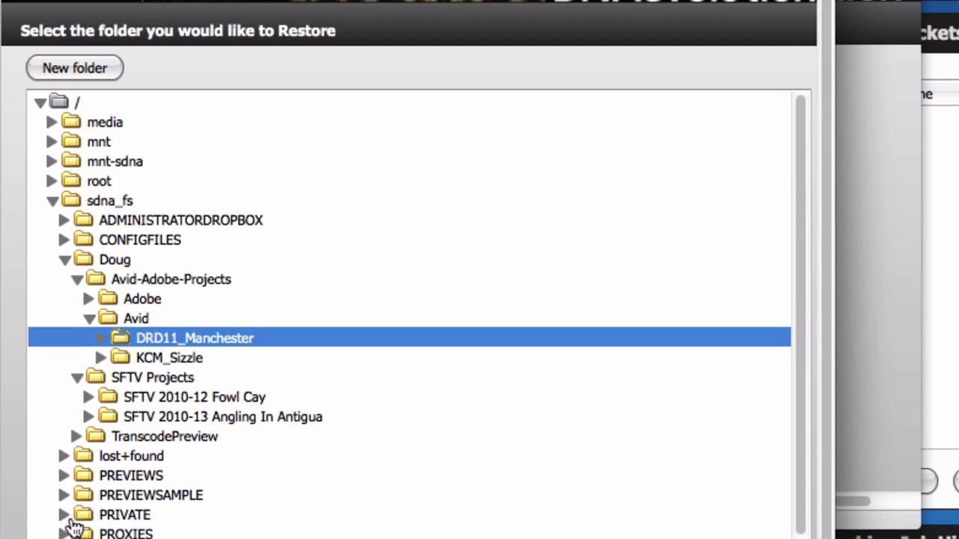
key("Return")
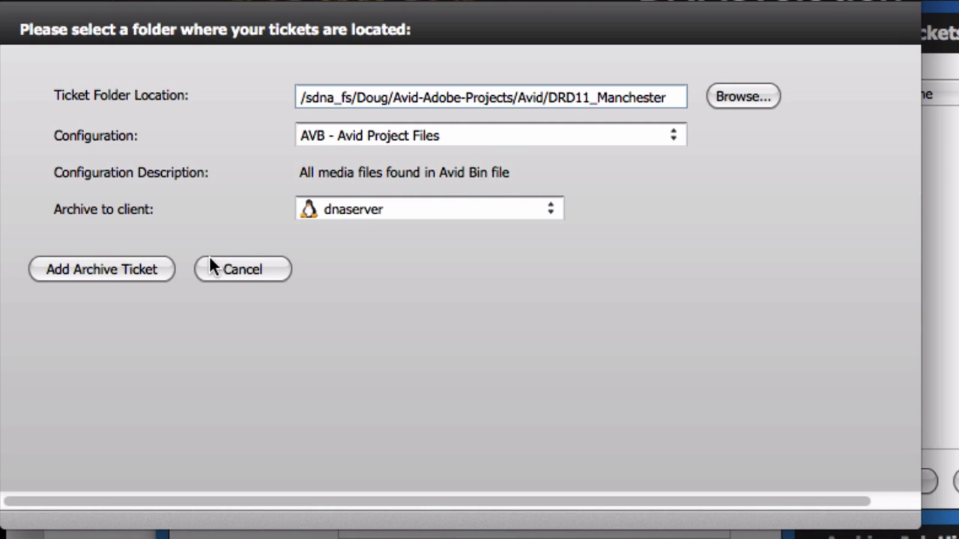
left_click(87, 270)
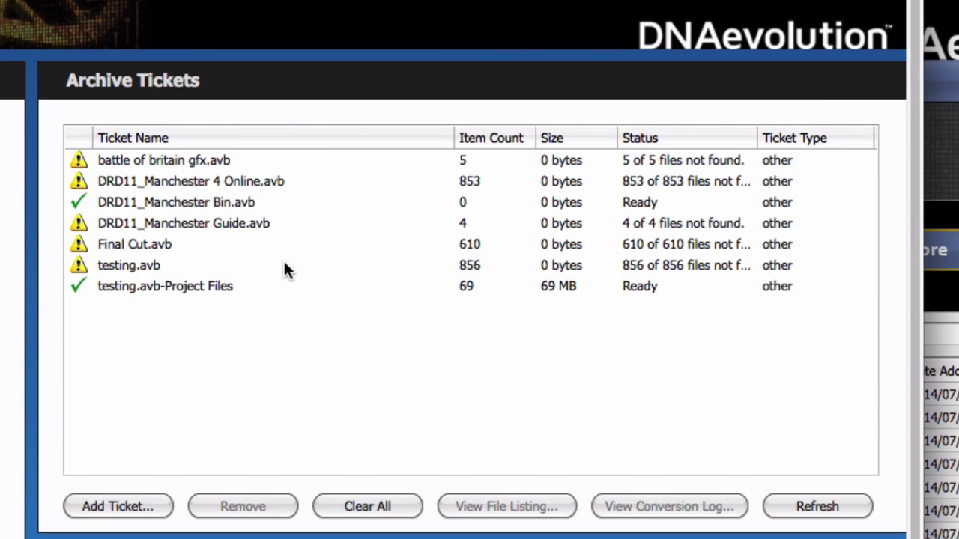
Check the item count and status of the DRD11_Manchester 4 Online.avb, Final Cut.avb and DRD11_Manchester Guide.avb tickets.
left_click(201, 186)
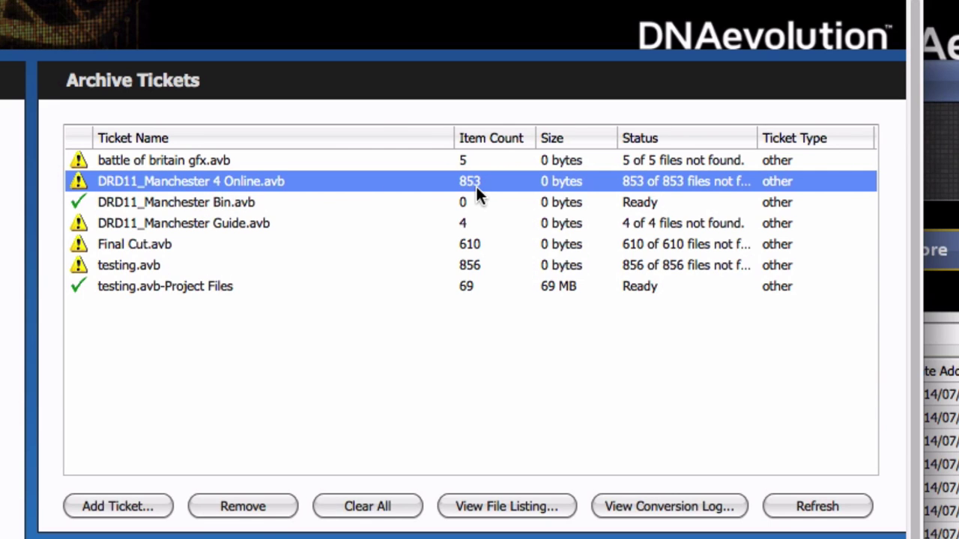
left_click(141, 245)
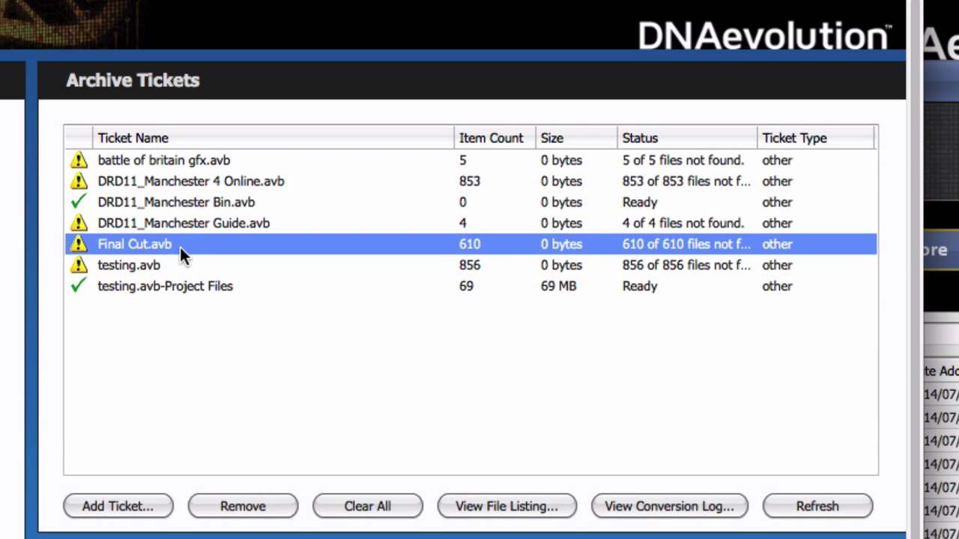
left_click(182, 225)
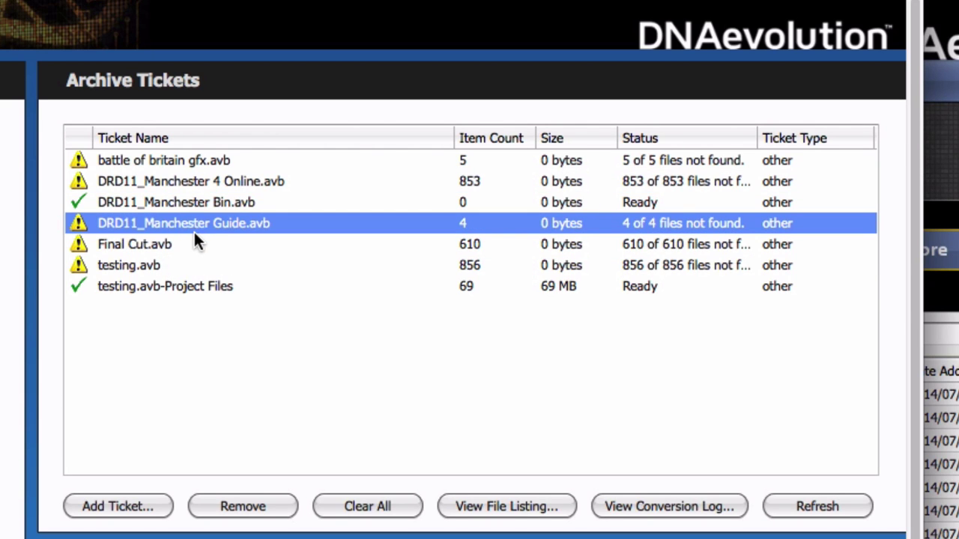
Show the file listing of the battle of britain gfx.avb ticket, widened to include the source folders, and close it.
left_click(163, 162)
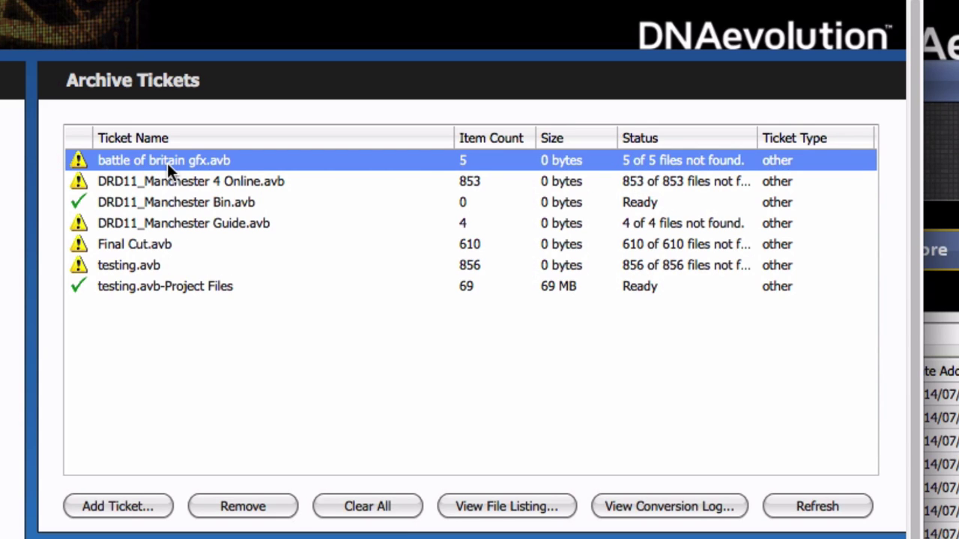
left_click(524, 509)
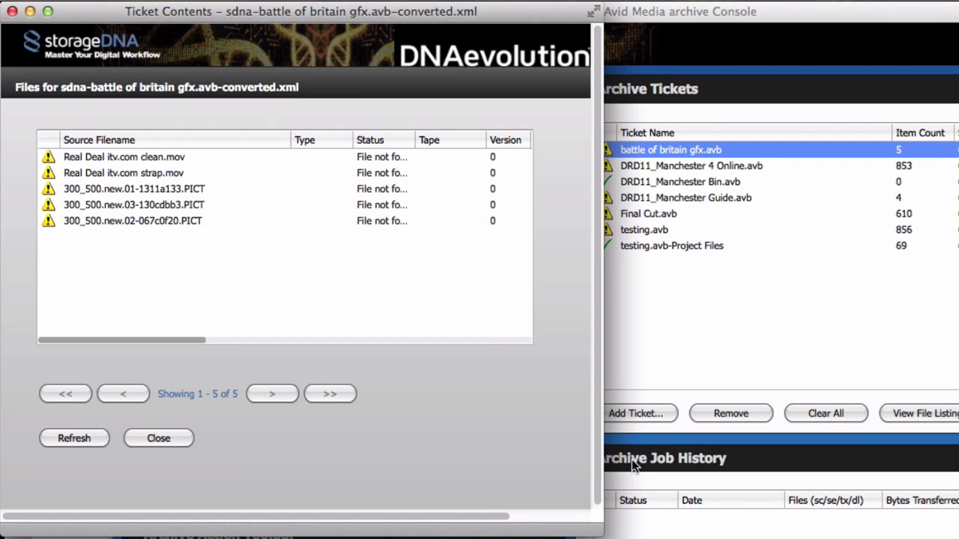
left_click_drag(601, 534, 958, 524)
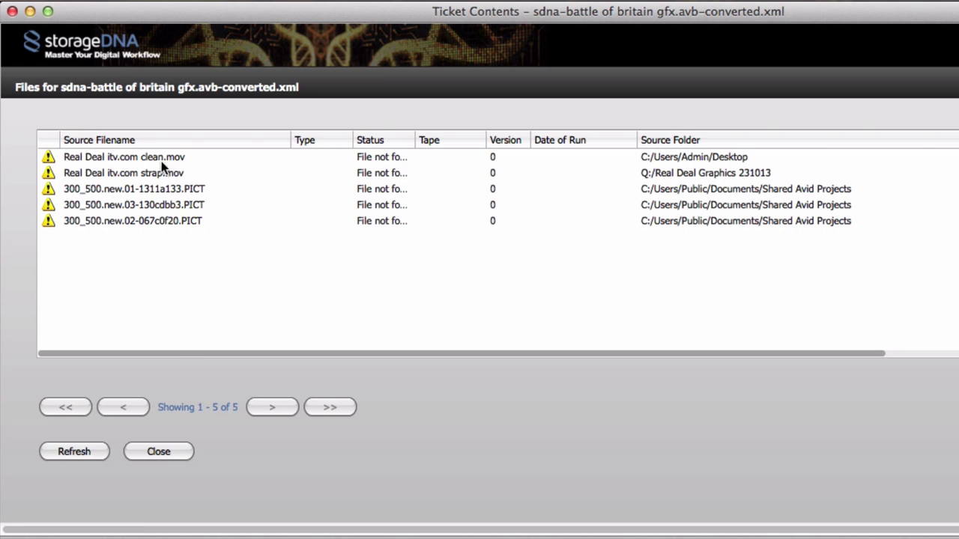
left_click(160, 452)
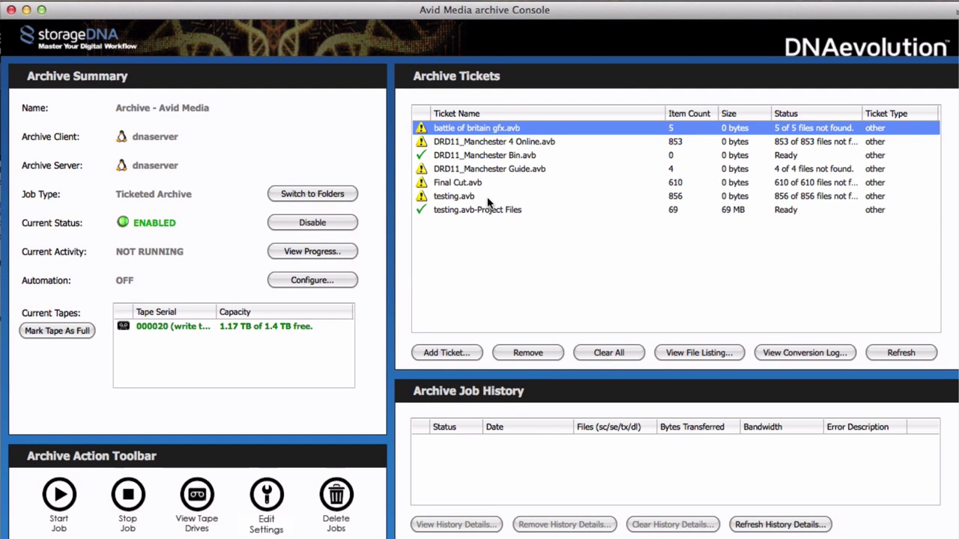
Look through the whole file listing of the testing.avb-Project Files ticket, and close the listing and the archive console.
left_click(481, 214)
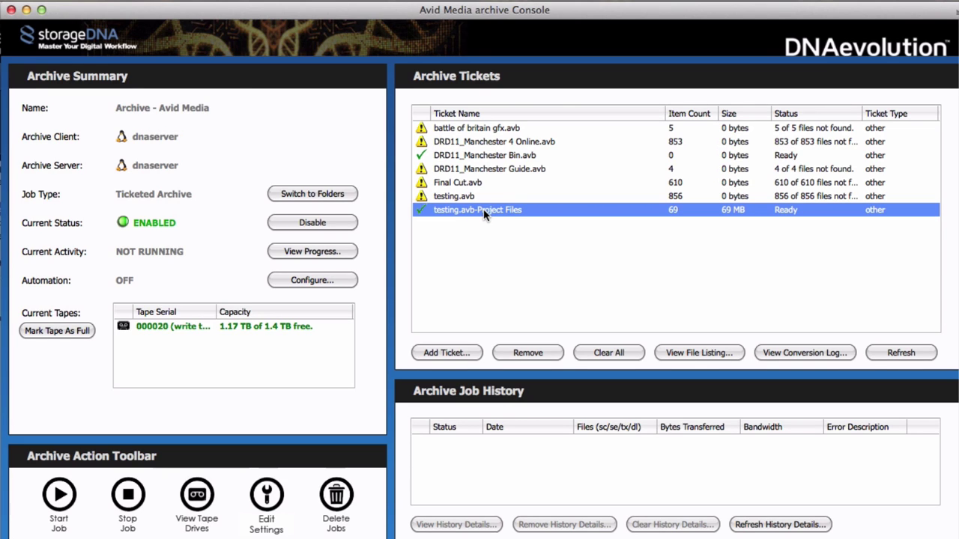
left_click(700, 355)
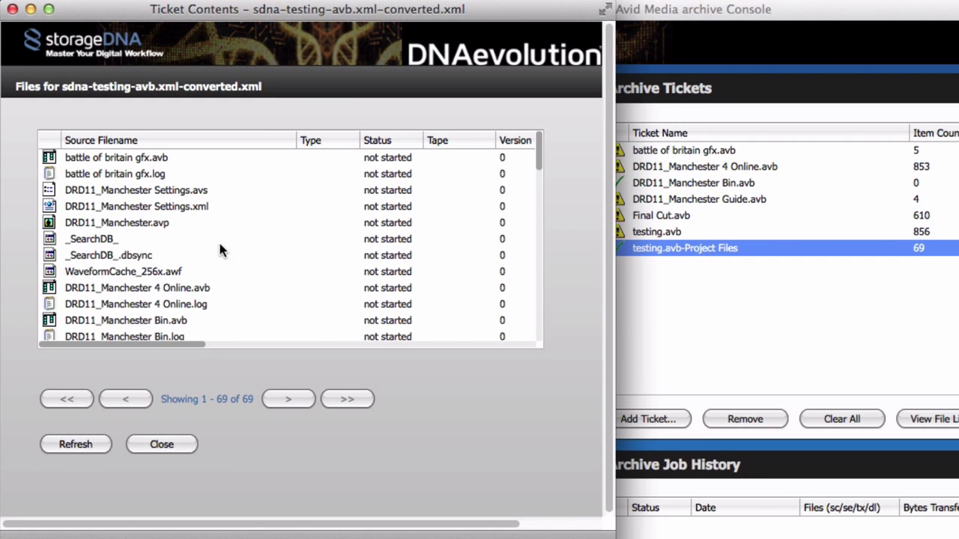
scroll(186, 252, "down", 5)
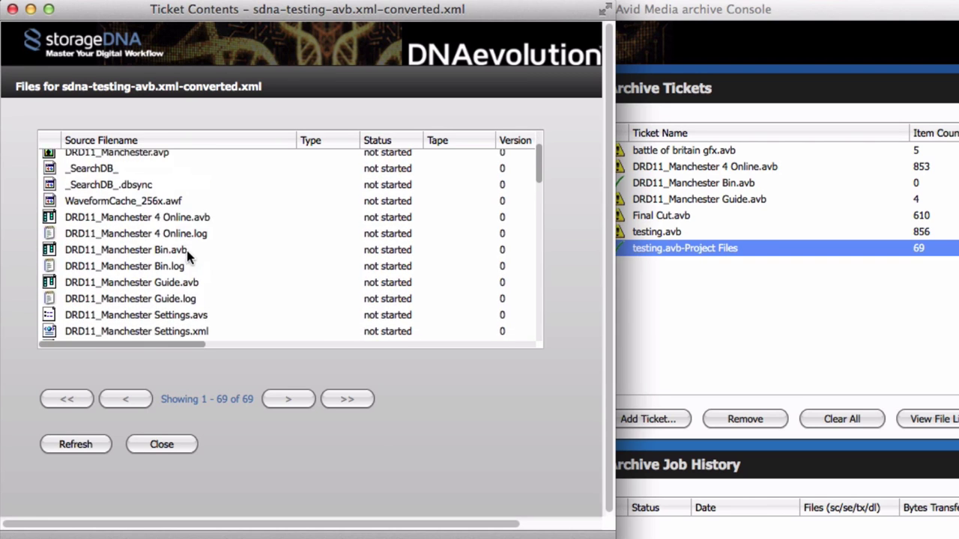
scroll(186, 254, "down", 10)
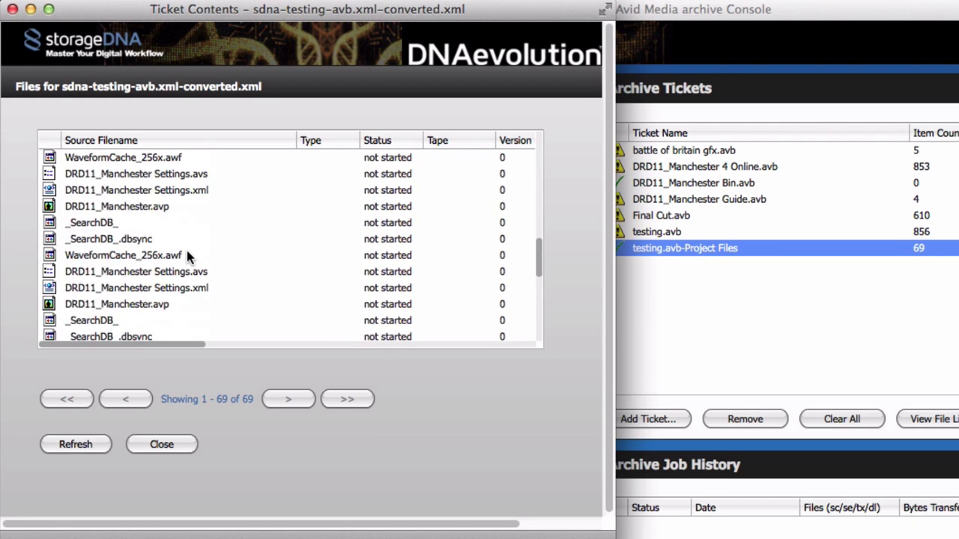
scroll(187, 256, "down", 10)
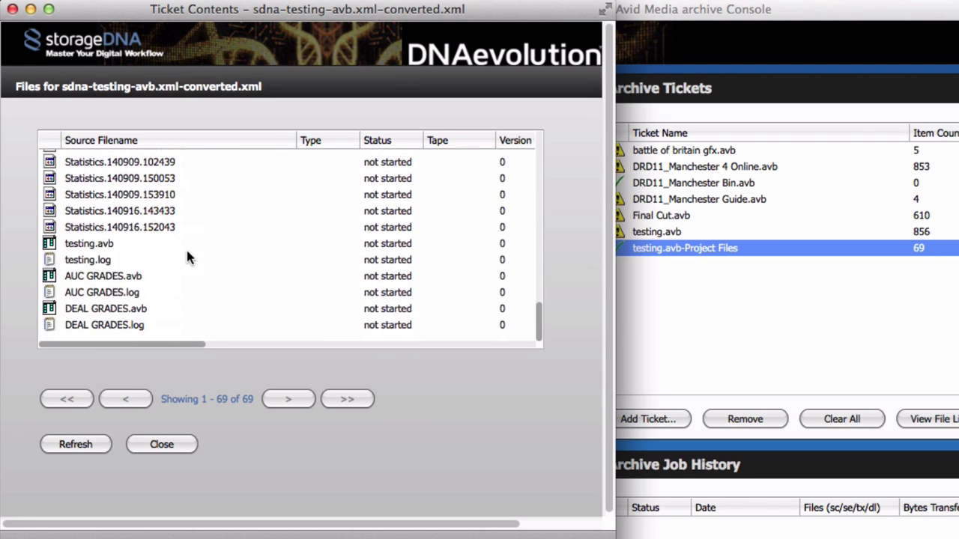
left_click(169, 446)
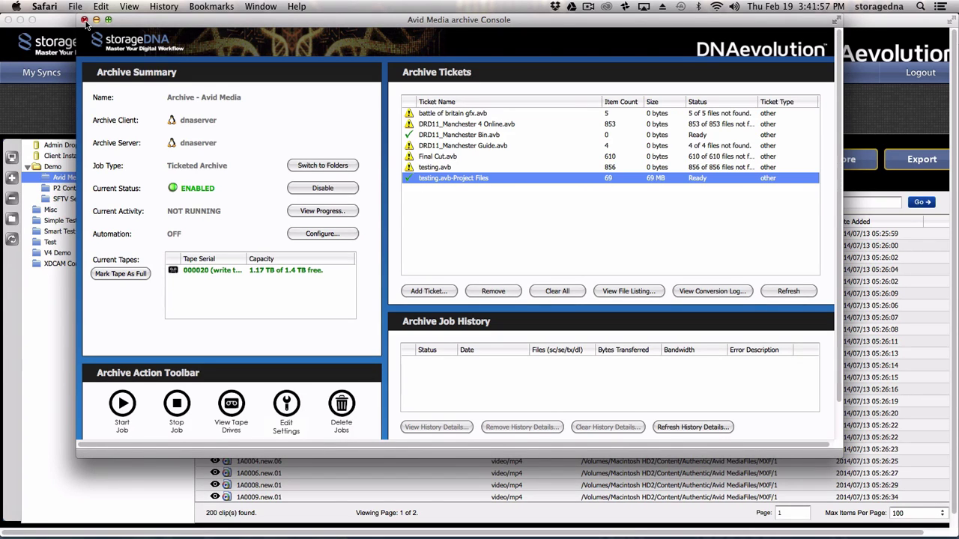
left_click(84, 20)
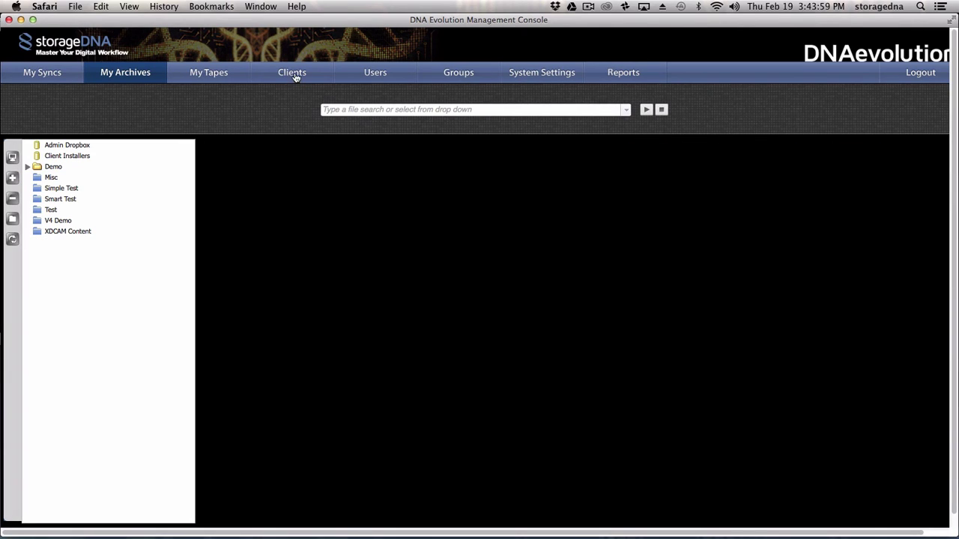
Show the dnaserver client's general information and bring up its logging and statistics dashboard.
left_click(292, 73)
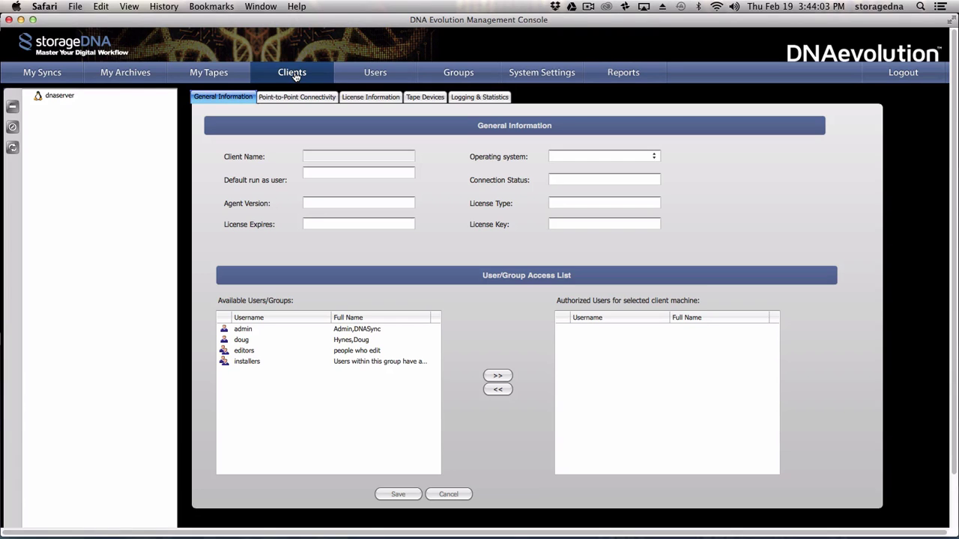
left_click(53, 97)
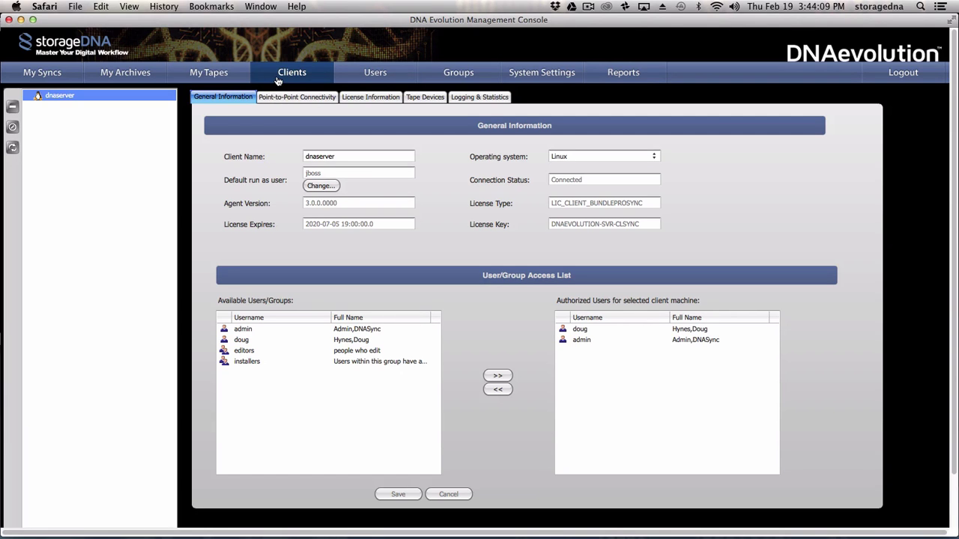
left_click(483, 99)
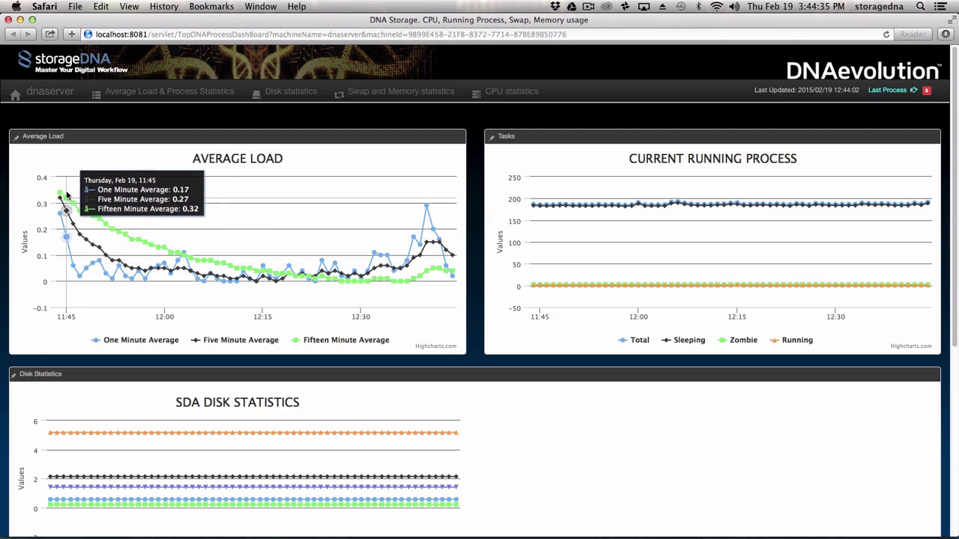
Open the process details at the one-minute average load peak, examine the connected devices and System/Ethernet details, and close them.
left_click(427, 208)
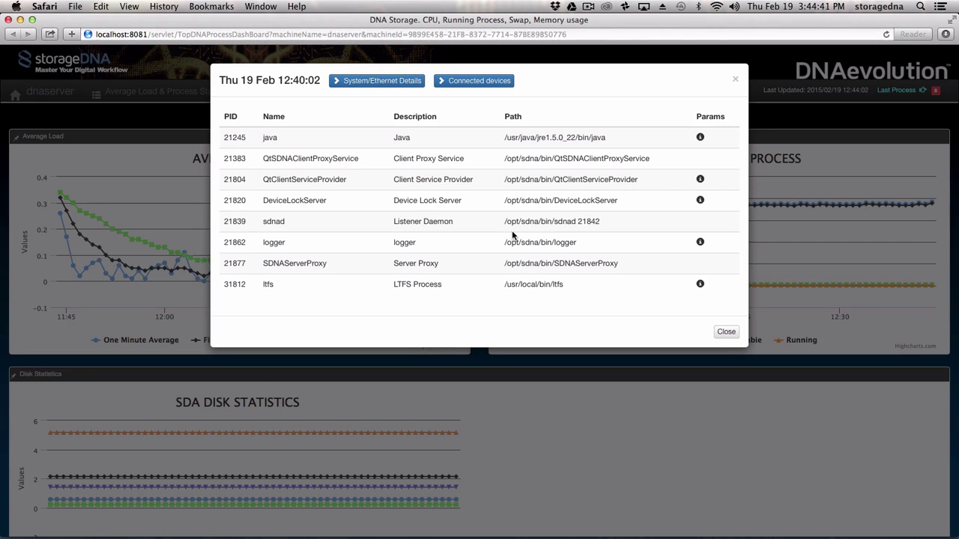
left_click(471, 86)
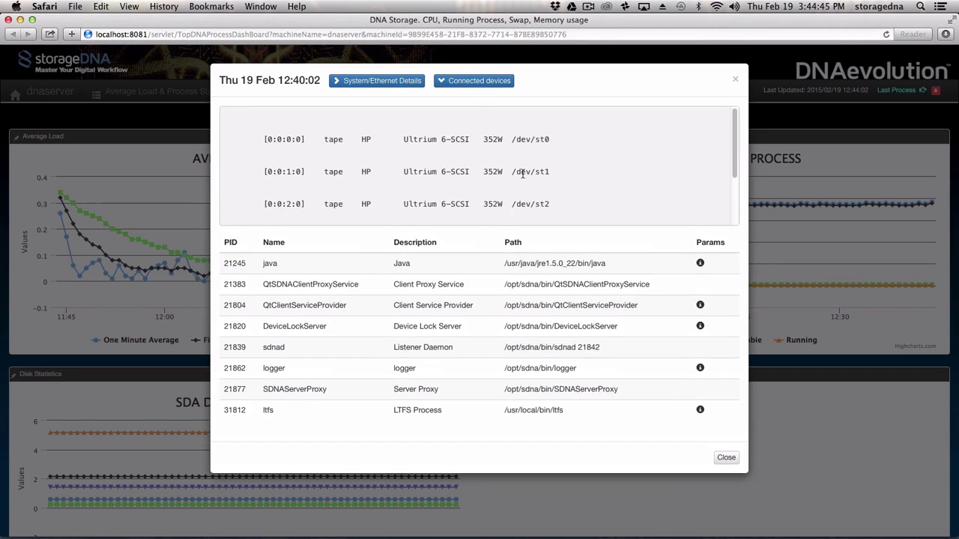
left_click(383, 81)
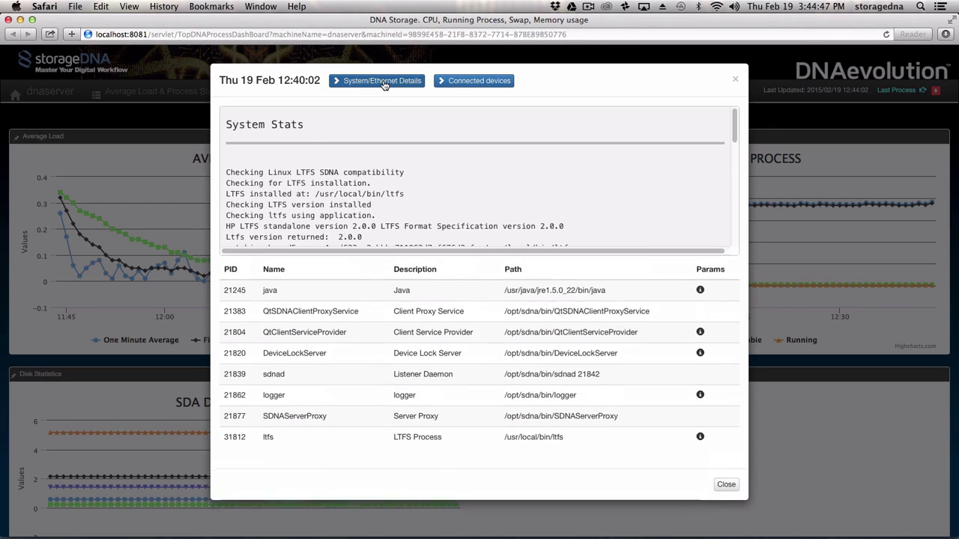
scroll(382, 176, "down", 2)
scroll(382, 176, "down", 6)
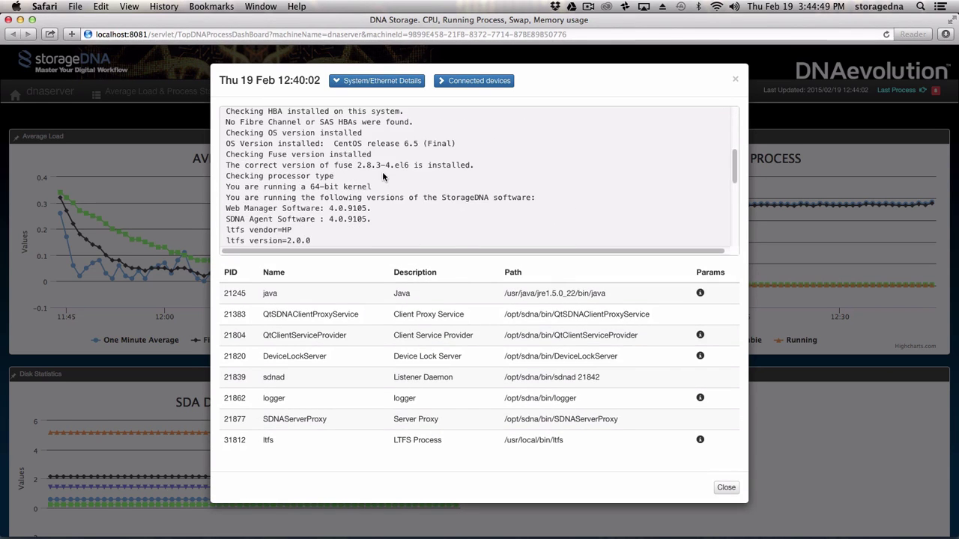
scroll(382, 177, "down", 4)
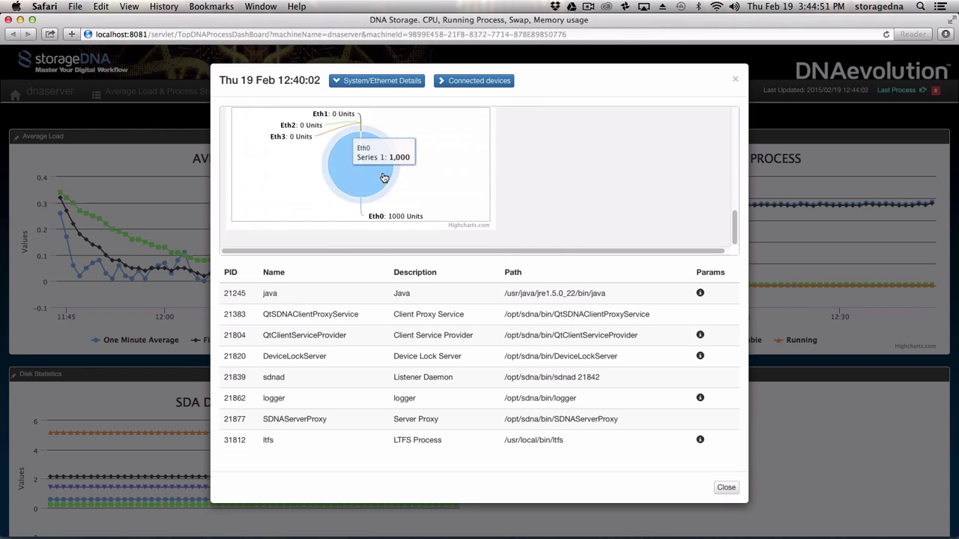
scroll(382, 173, "up", 10)
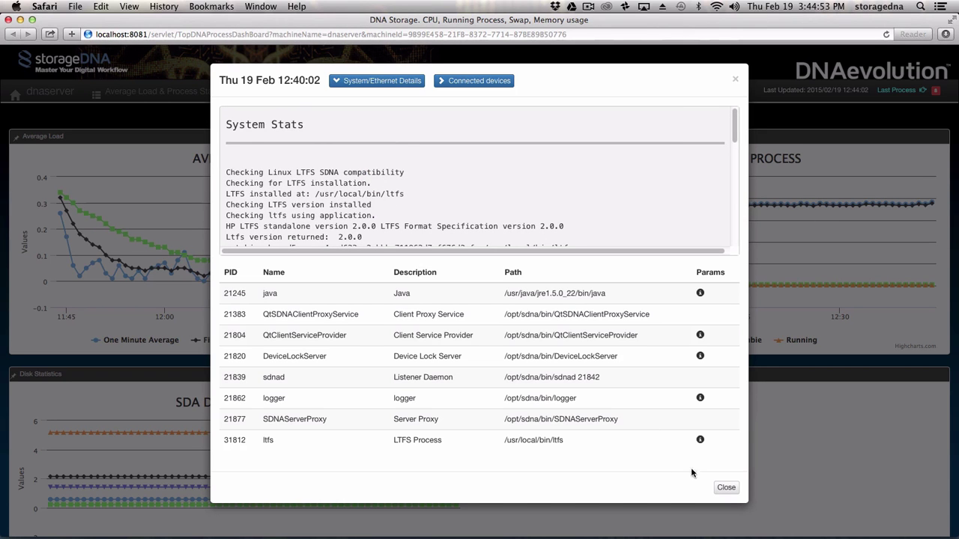
left_click(725, 487)
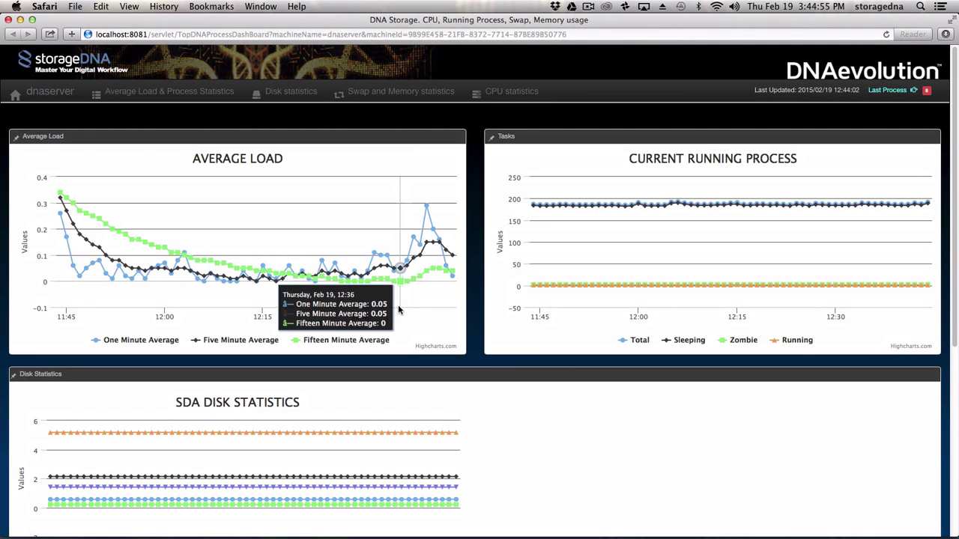
Look over the disk, memory, swap and CPU charts on the statistics dashboard, and close the dashboard.
scroll(397, 310, "down", 1)
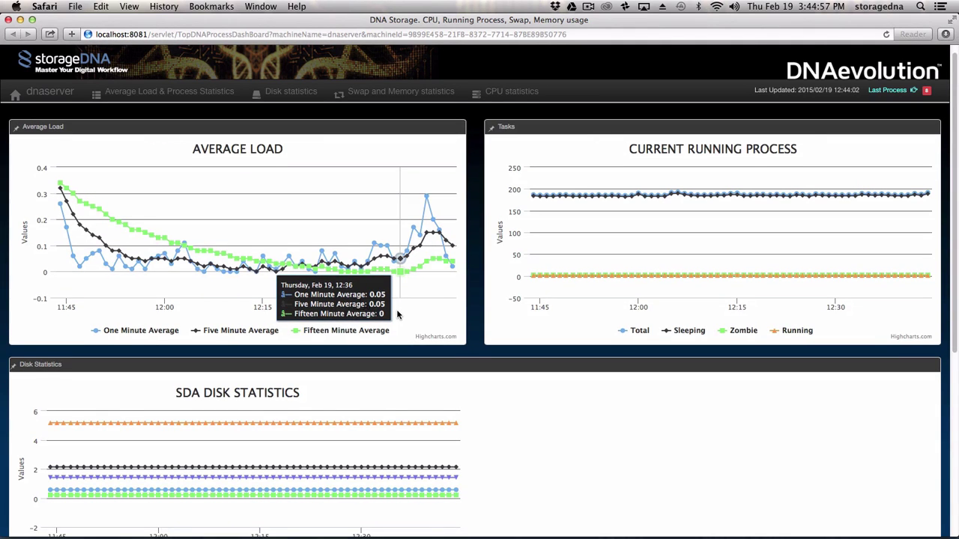
scroll(397, 314, "down", 5)
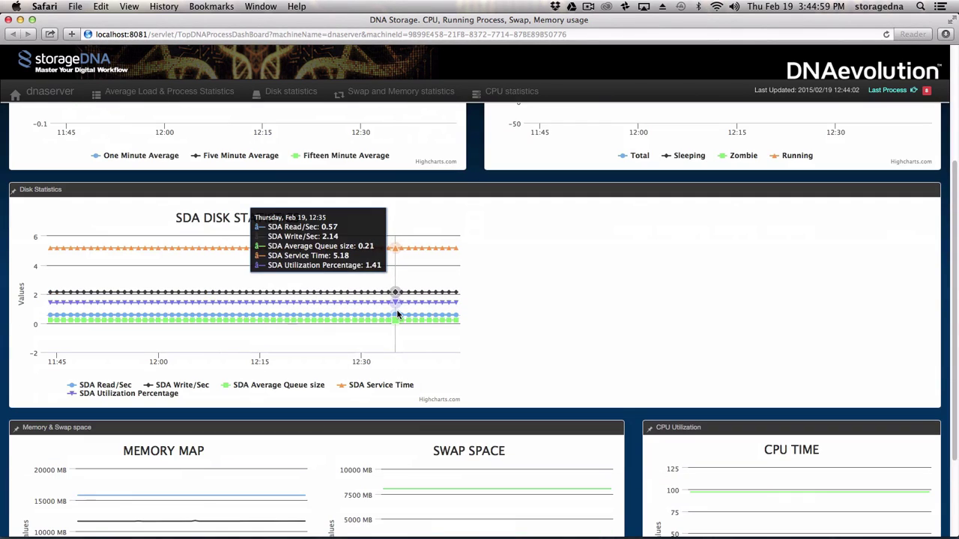
scroll(576, 293, "down", 3)
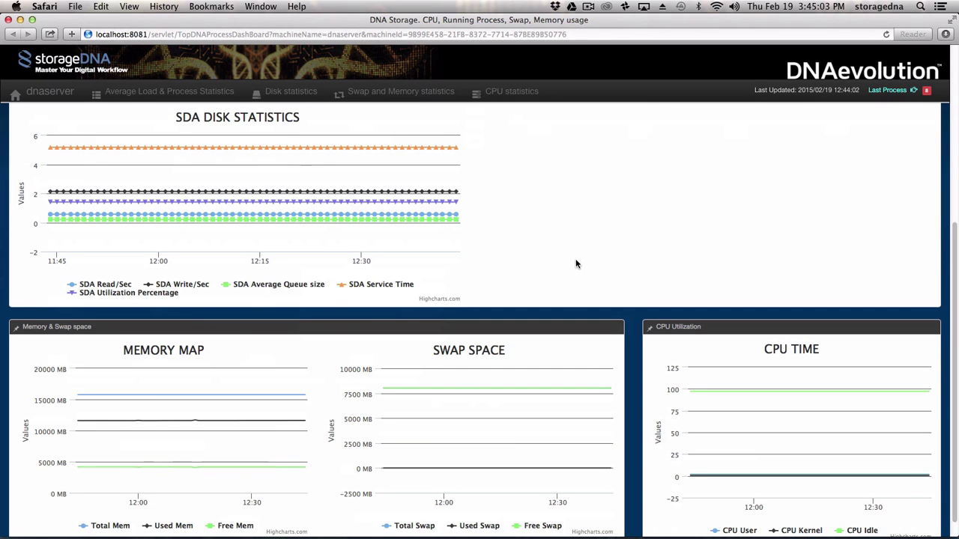
scroll(576, 260, "up", 3)
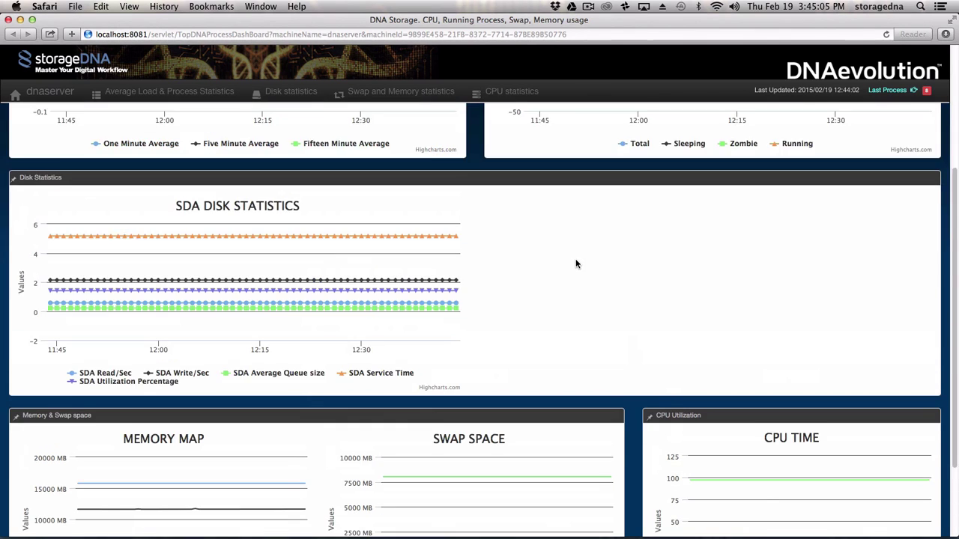
scroll(575, 264, "up", 6)
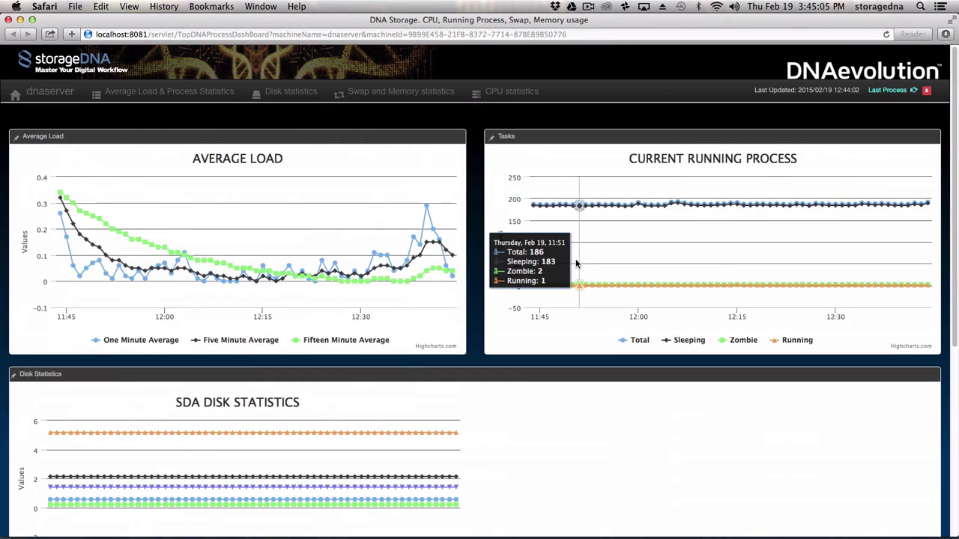
left_click(9, 21)
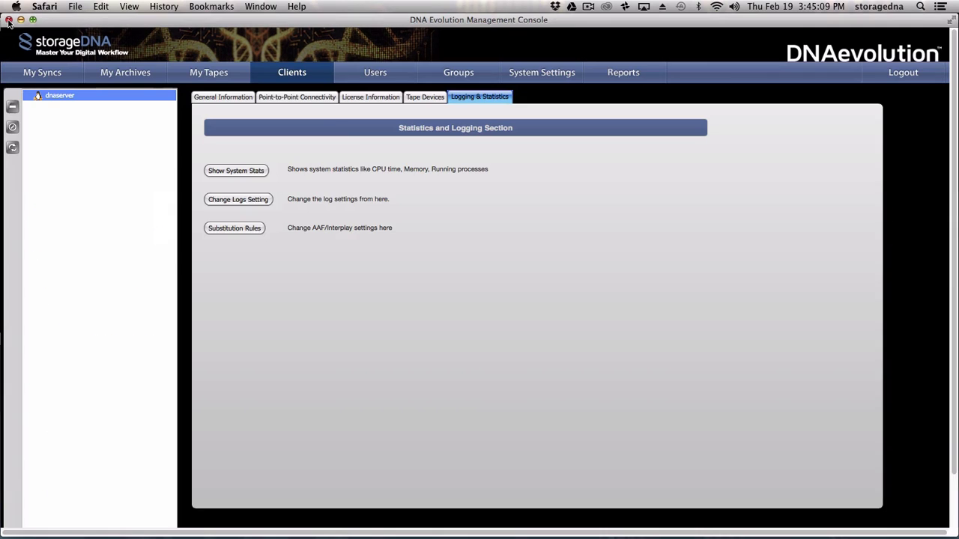
From the client's log settings, view Backups.log, highlight the text of its USB backup warning, and close the log viewer and log level settings.
left_click(236, 200)
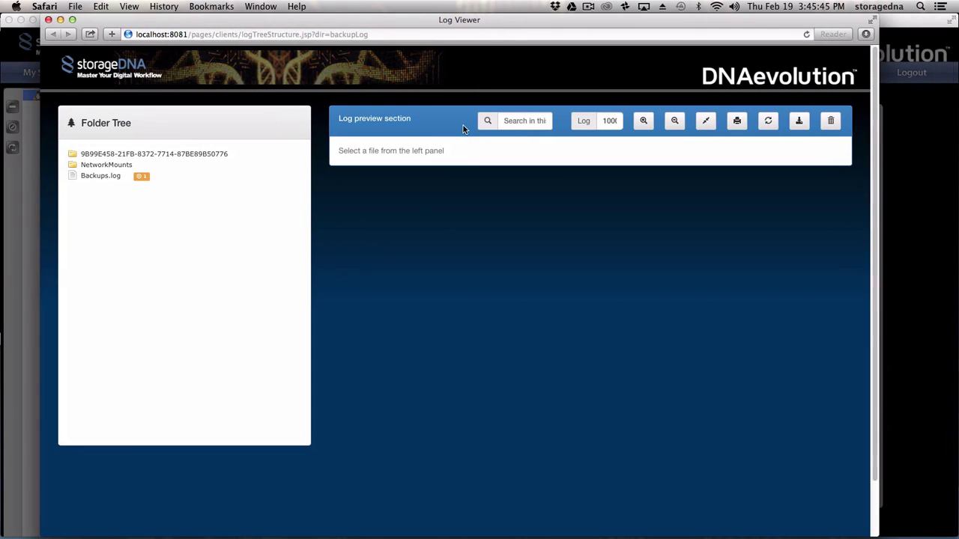
left_click(140, 182)
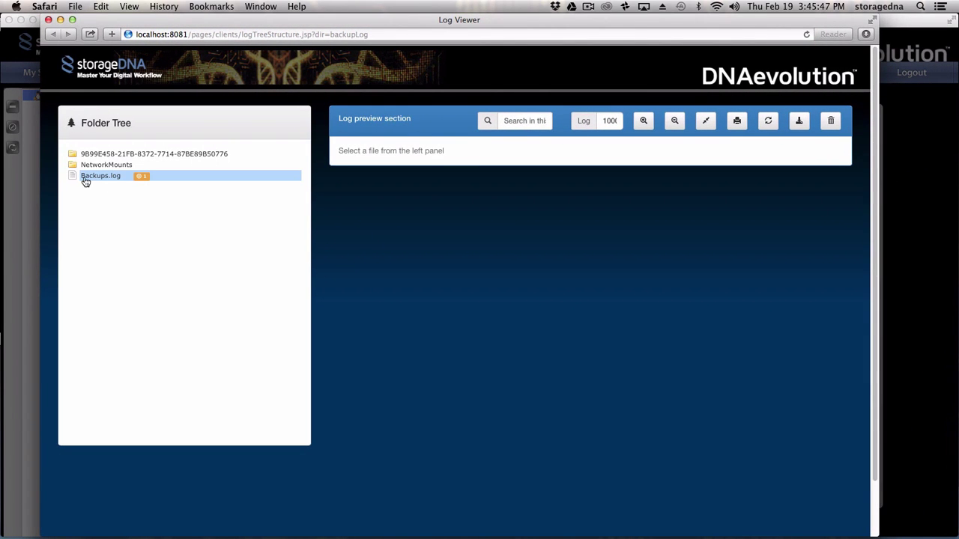
left_click(142, 177)
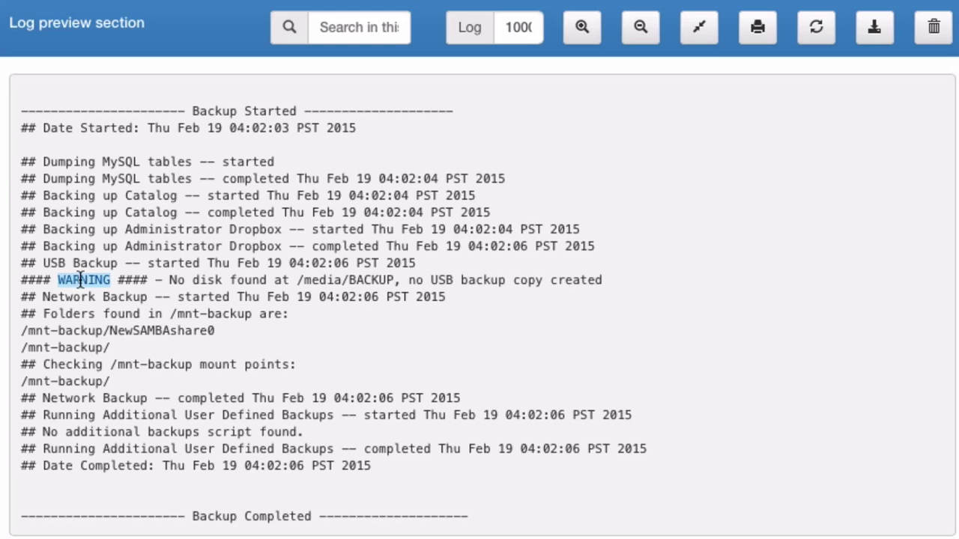
left_click_drag(168, 281, 611, 282)
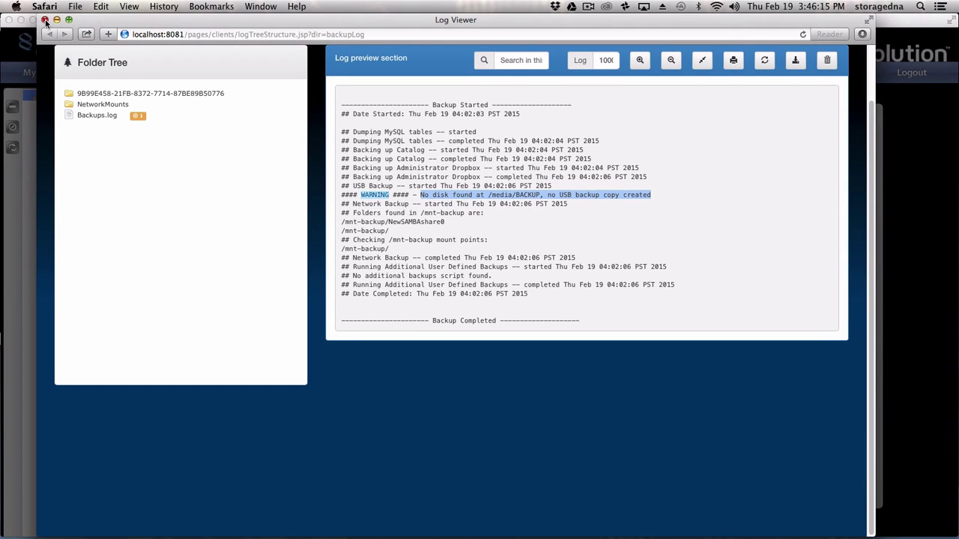
left_click(45, 20)
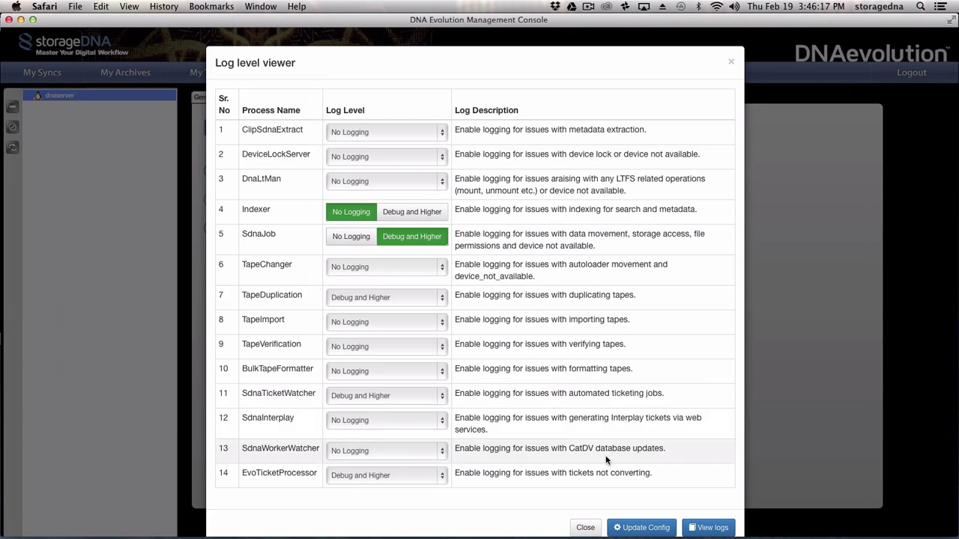
left_click(585, 528)
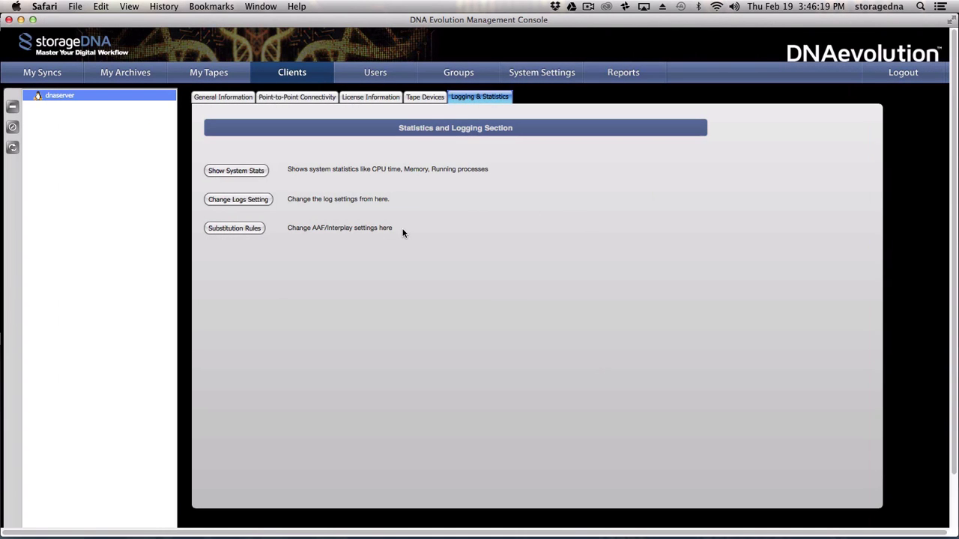